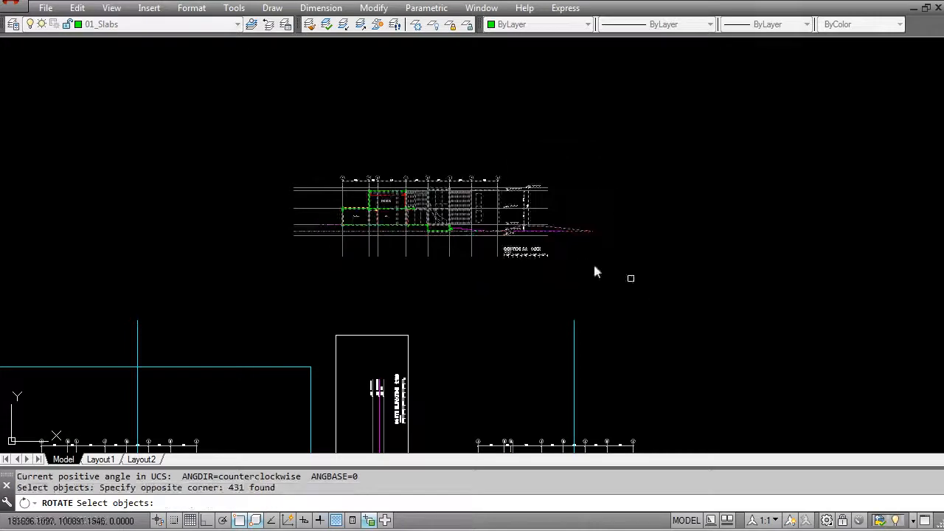
# Step: Rotate the upper copy of the Section AA drawing by 90 degrees about a point near its middle
pyautogui.click(428, 212)
pyautogui.write('9')
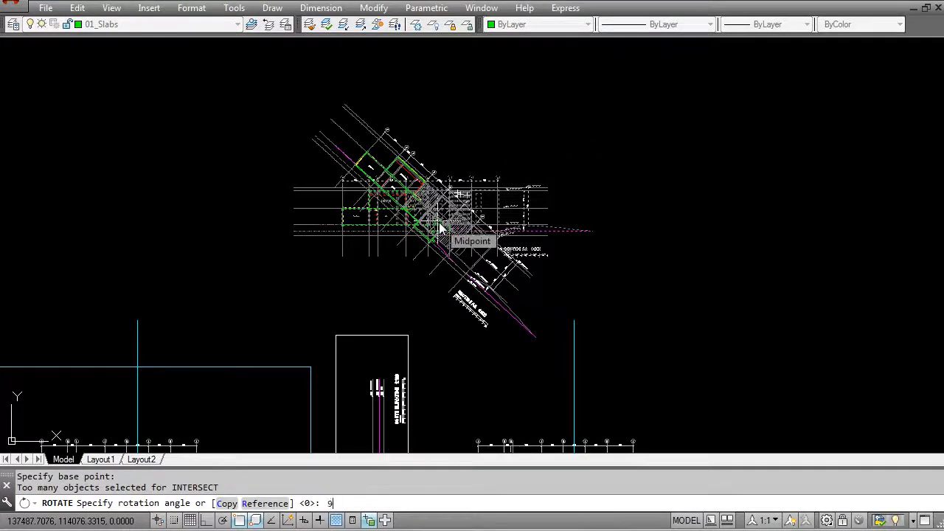
pyautogui.write('0')
pyautogui.press('Return')
pyautogui.press('Escape')
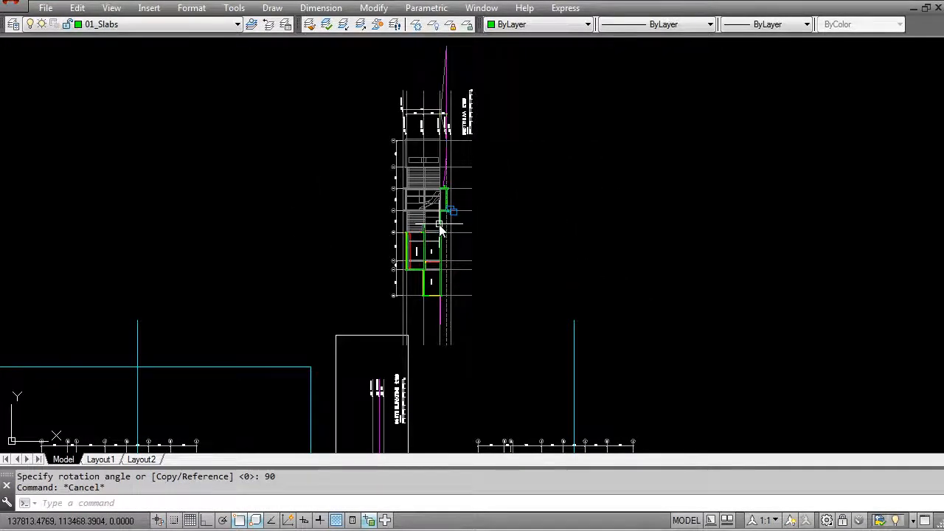
# Step: Stretch the lower edge of the green rectangle straight down so that it encloses both trimmed floor plans above Section AA
pyautogui.scroll(-5, 440, 231)
pyautogui.moveTo(340, 357); pyautogui.dragTo(386, 164, button='middle')
pyautogui.scroll(3, 405, 303)
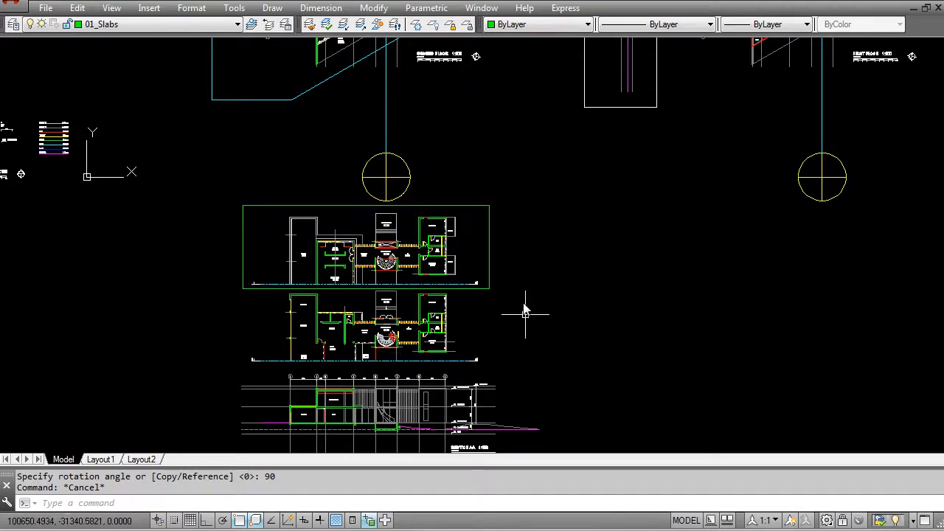
pyautogui.scroll(3, 251, 318)
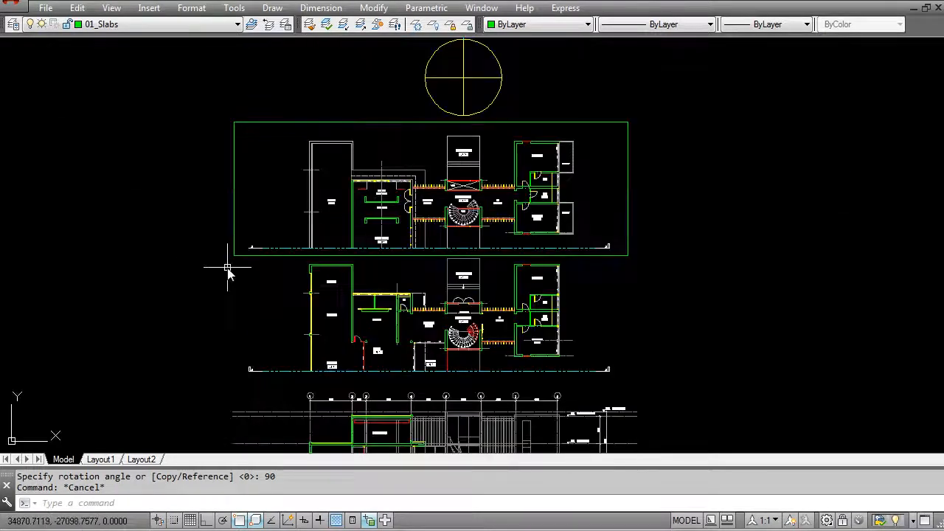
pyautogui.press('Escape')
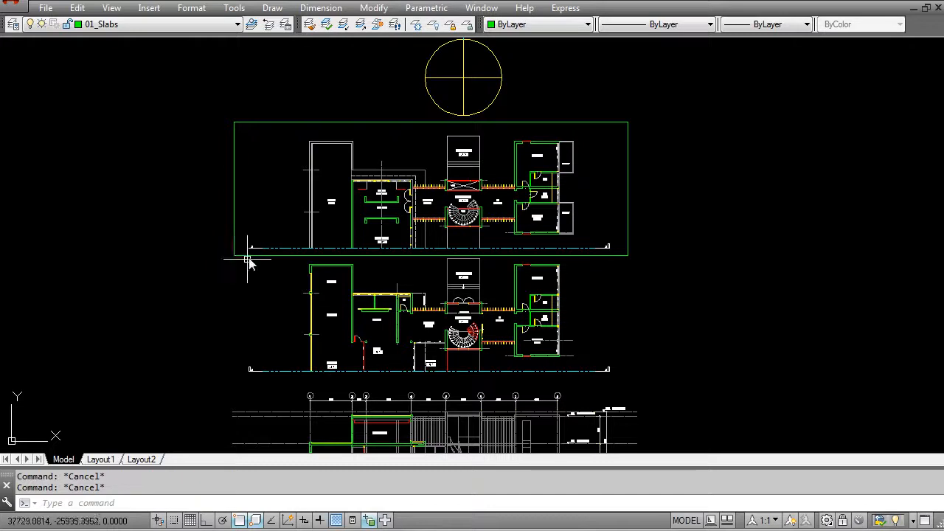
pyautogui.click(431, 255)
pyautogui.click(431, 255)
pyautogui.scroll(3, 431, 383)
pyautogui.press('F8')
pyautogui.click(435, 384)
pyautogui.scroll(-3, 437, 382)
pyautogui.press('Escape')
pyautogui.press('Escape')
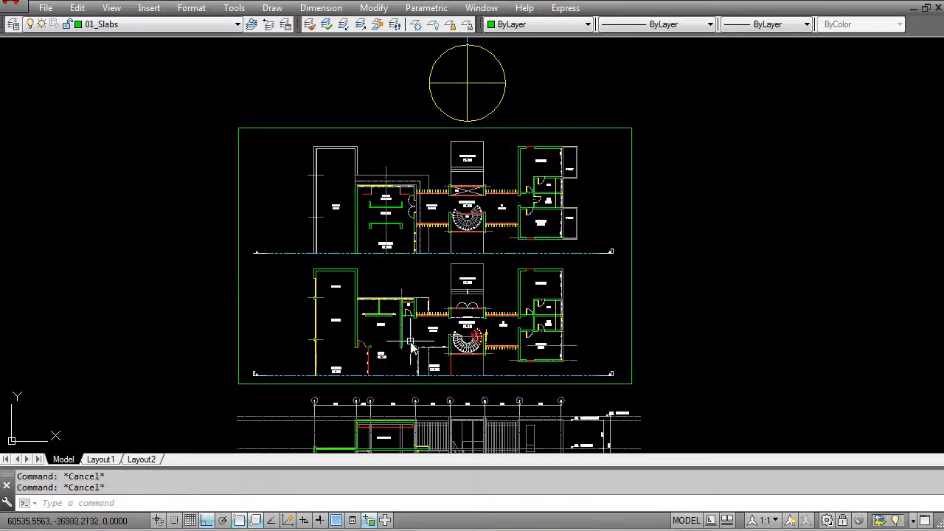
# Step: Draw a diagonal line from the green rectangle's lower-left corner to its upper-right corner
pyautogui.press('Return')
pyautogui.click(239, 384)
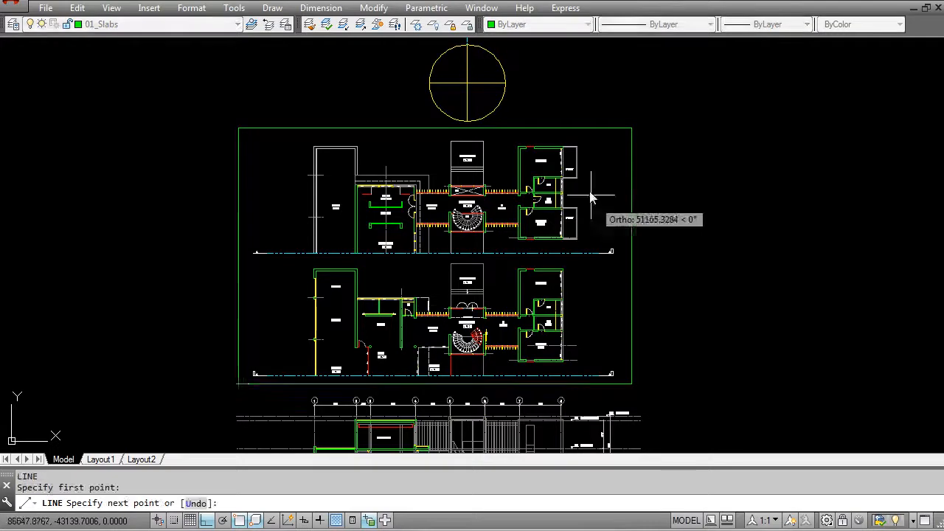
pyautogui.click(635, 129)
pyautogui.press('Return')
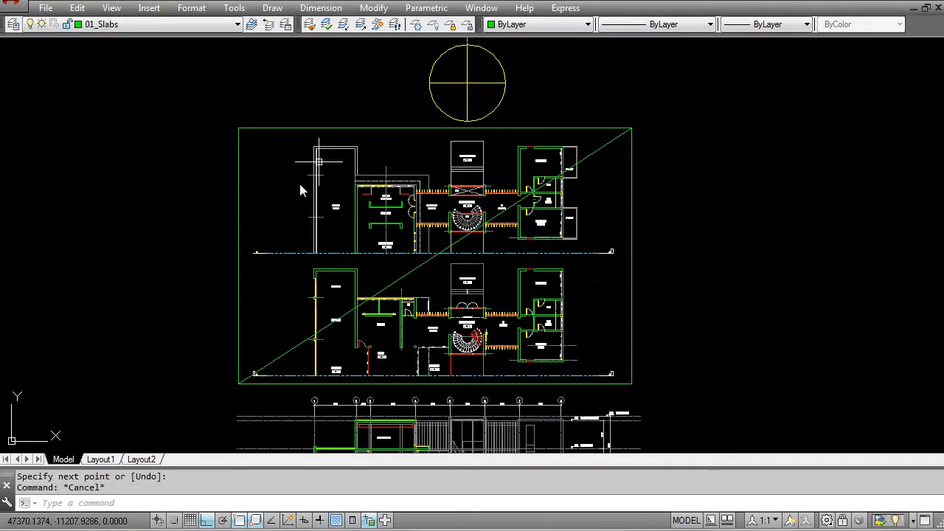
pyautogui.scroll(-4, 638, 366)
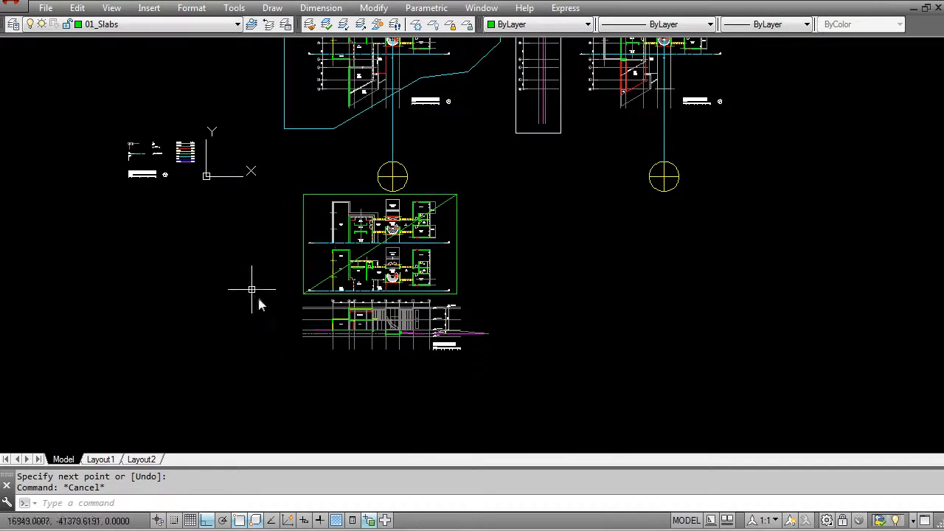
pyautogui.moveTo(476, 270); pyautogui.dragTo(480, 340, button='middle')
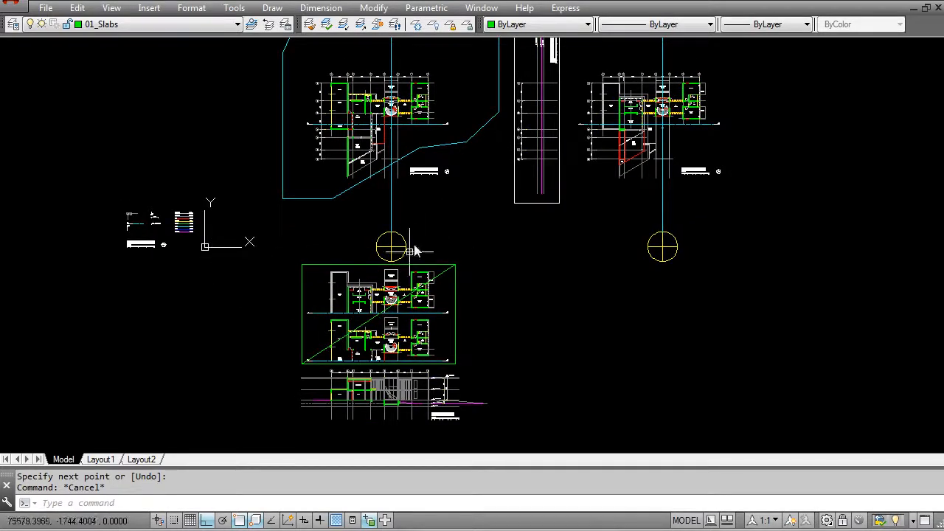
pyautogui.moveTo(388, 179); pyautogui.dragTo(351, 225, button='middle')
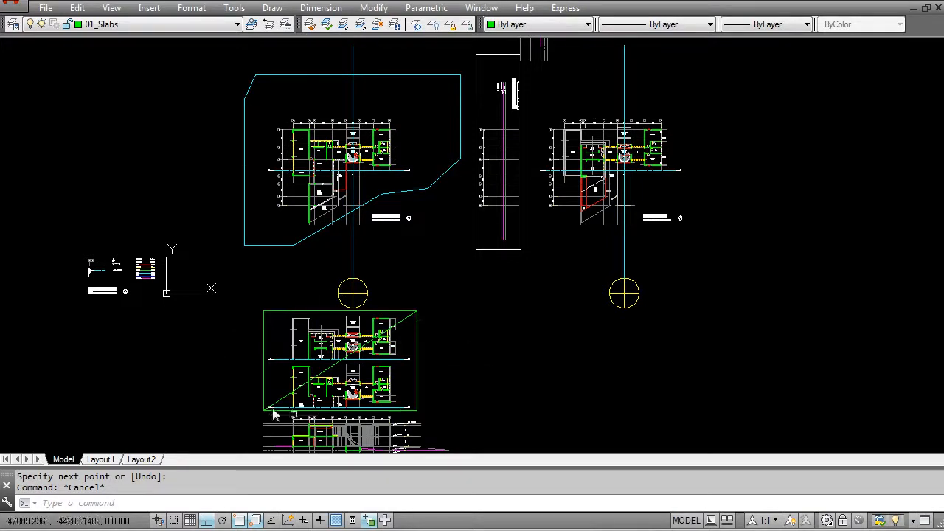
pyautogui.moveTo(622, 176); pyautogui.dragTo(584, 332, button='middle')
pyautogui.moveTo(525, 208); pyautogui.dragTo(503, 307, button='middle')
pyautogui.press('Escape')
pyautogui.press('Return')
pyautogui.click(439, 103)
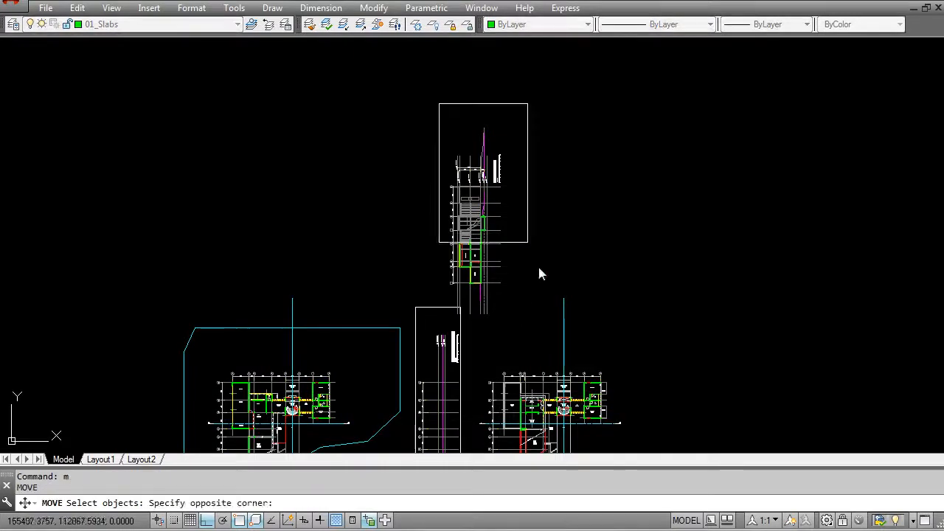
pyautogui.click(529, 324)
pyautogui.scroll(5, 543, 298)
pyautogui.scroll(-2, 544, 298)
pyautogui.scroll(-2, 544, 306)
pyautogui.scroll(2, 462, 332)
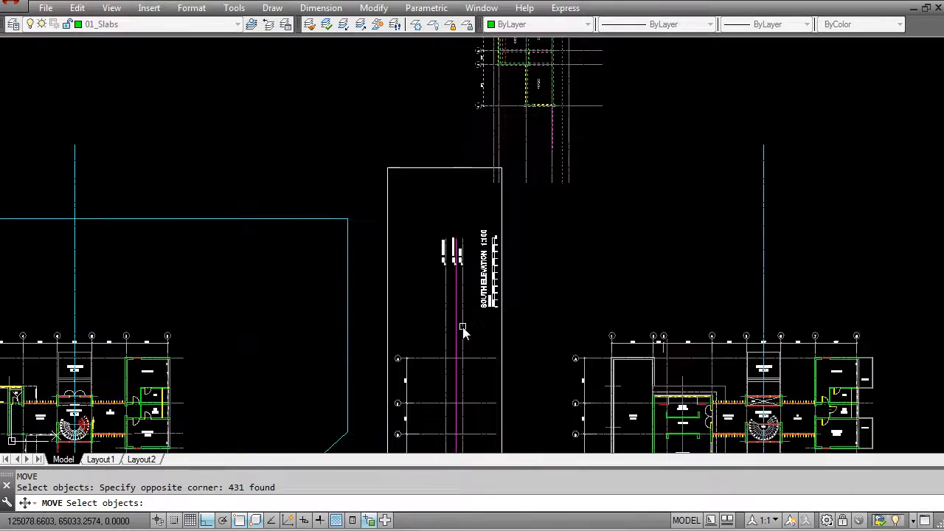
pyautogui.scroll(3, 559, 180)
pyautogui.moveTo(557, 151); pyautogui.dragTo(475, 327, button='middle')
pyautogui.scroll(-2, 475, 330)
pyautogui.moveTo(480, 136)
pyautogui.mouseDown(button='middle')
pyautogui.moveTo(484, 367)
pyautogui.moveTo(483, 357)
pyautogui.mouseUp(button='middle')
pyautogui.scroll(3, 472, 259)
pyautogui.scroll(-3, 518, 290)
pyautogui.scroll(-1, 514, 290)
pyautogui.scroll(5, 494, 305)
pyautogui.press('Return')
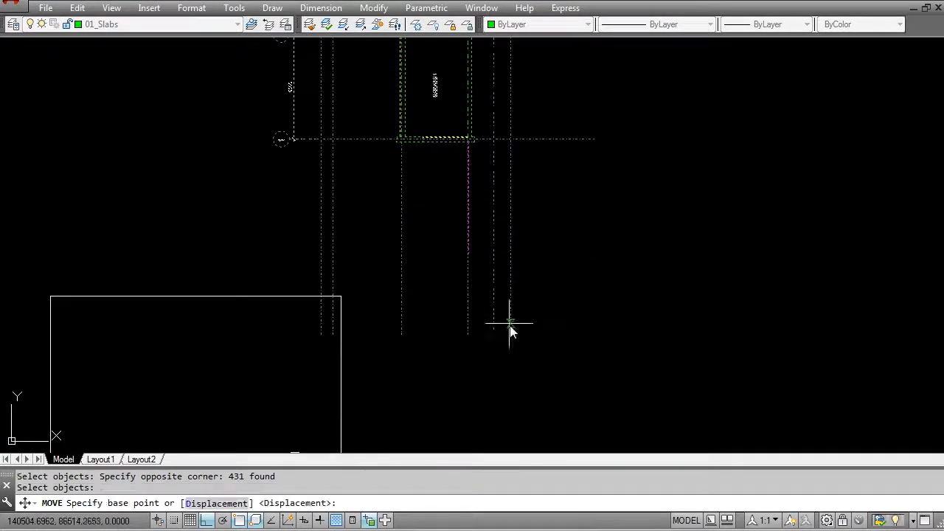
pyautogui.click(511, 339)
pyautogui.scroll(-2, 434, 304)
pyautogui.moveTo(304, 345); pyautogui.dragTo(340, 233, button='middle')
pyautogui.press('F8')
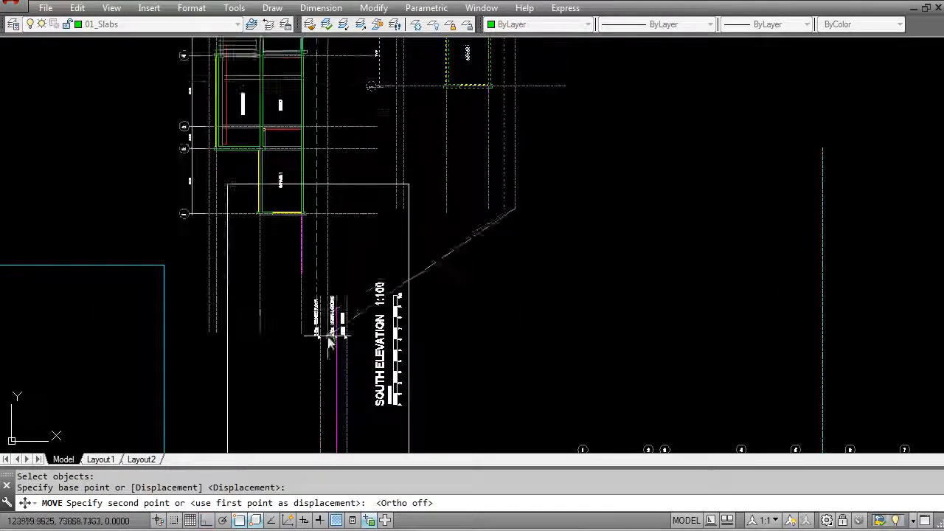
pyautogui.moveTo(329, 326); pyautogui.dragTo(346, 196, button='middle')
pyautogui.scroll(5, 350, 194)
pyautogui.scroll(-3, 373, 103)
pyautogui.moveTo(377, 78); pyautogui.dragTo(377, 266, button='middle')
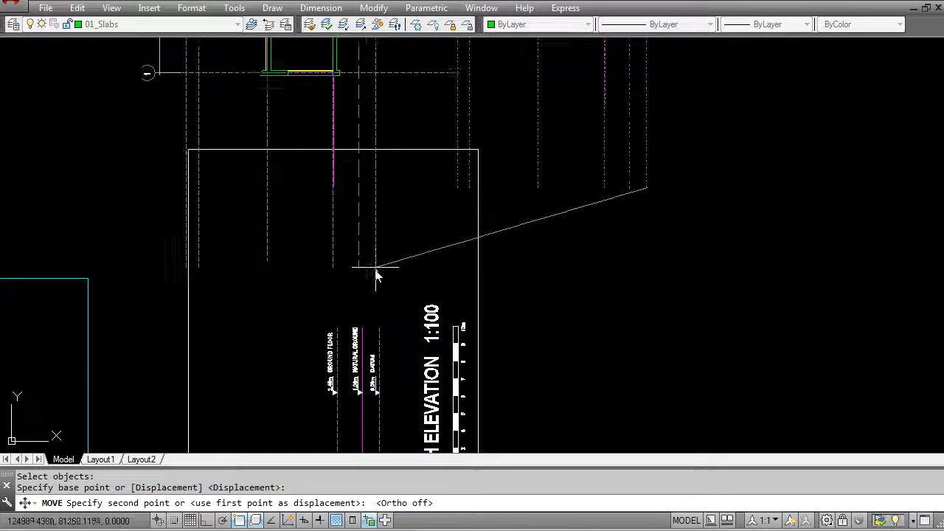
pyautogui.scroll(-2, 376, 280)
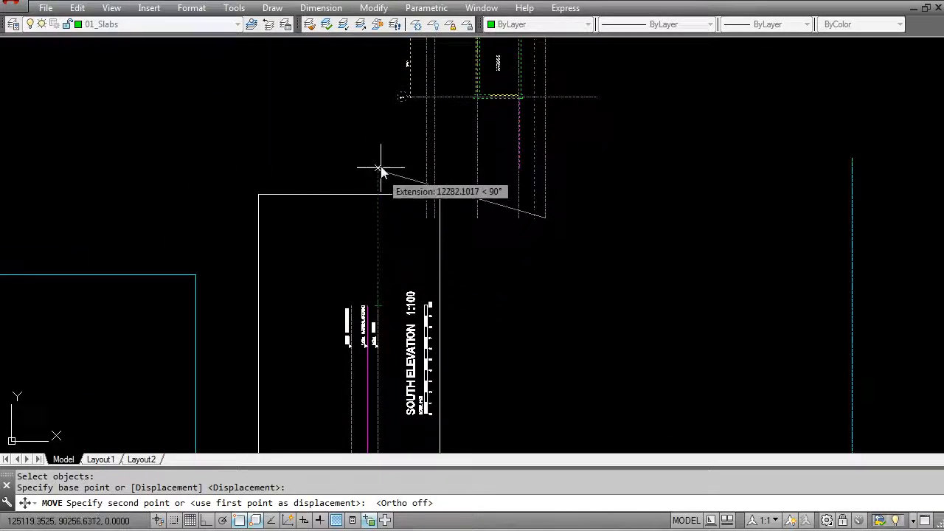
pyautogui.press('Escape')
# Step: Display the UCS toolbar
pyautogui.scroll(-3, 396, 217)
pyautogui.scroll(-4, 397, 217)
pyautogui.moveTo(353, 351)
pyautogui.mouseDown(button='middle')
pyautogui.moveTo(486, 271)
pyautogui.moveTo(463, 220)
pyautogui.mouseUp(button='middle')
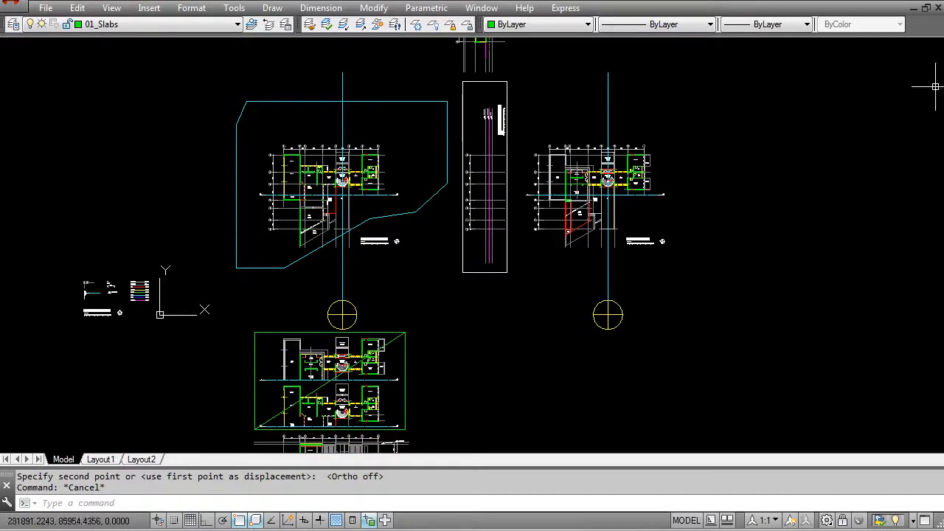
pyautogui.rightClick(925, 32)
pyautogui.moveTo(843, 36)
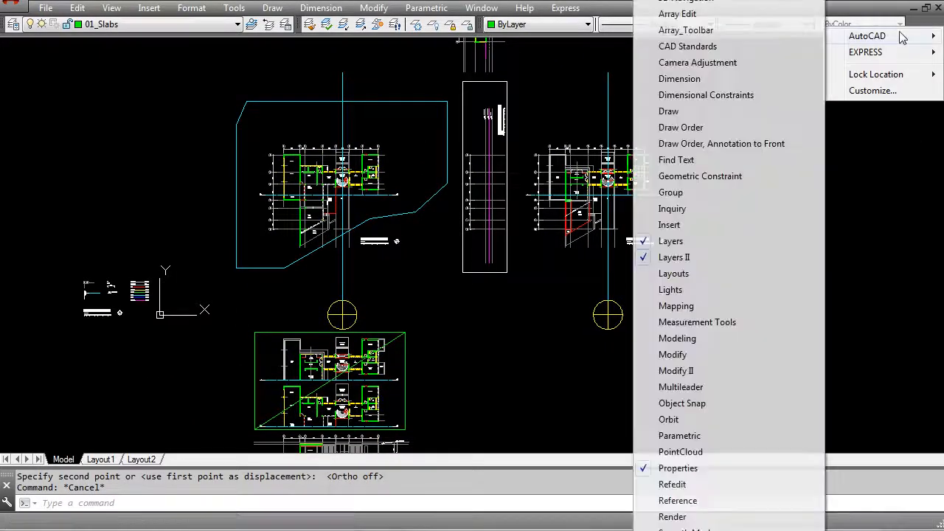
pyautogui.click(668, 530)
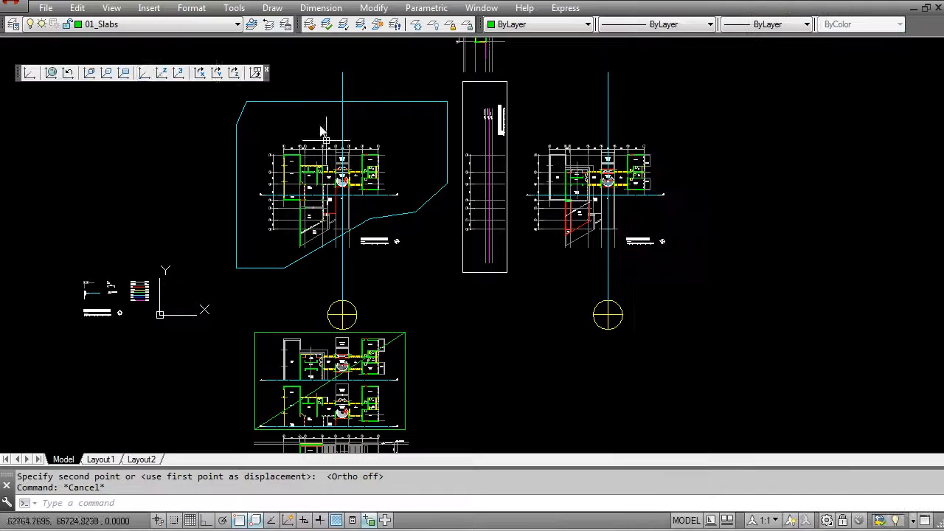
# Step: Define a three-point UCS at the South Elevation frame's lower-right corner, with X up its long side and Y along its short side
pyautogui.click(179, 73)
pyautogui.click(506, 273)
pyautogui.click(507, 247)
pyautogui.click(476, 272)
pyautogui.press('Return')
pyautogui.press('Escape')
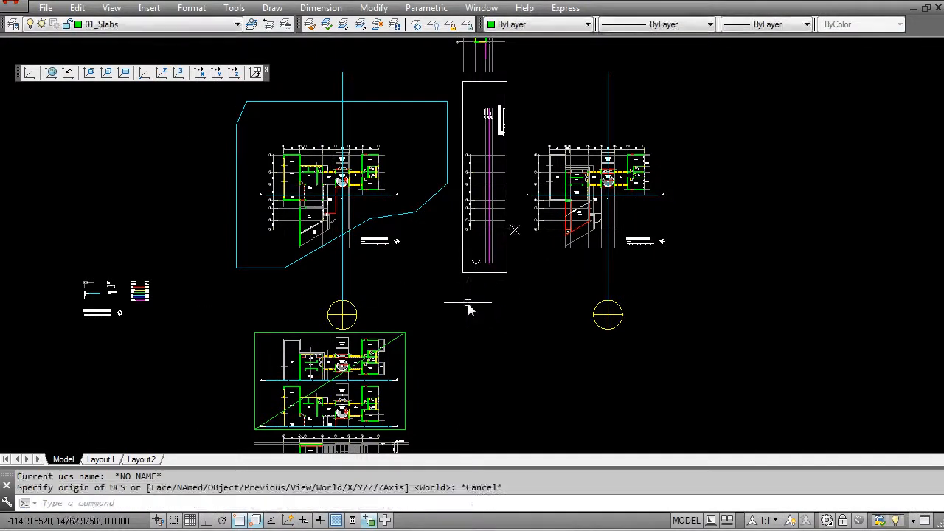
# Step: Turn the view to the plan of the current UCS and close the UCS toolbar
pyautogui.write('plan')
pyautogui.press('Return')
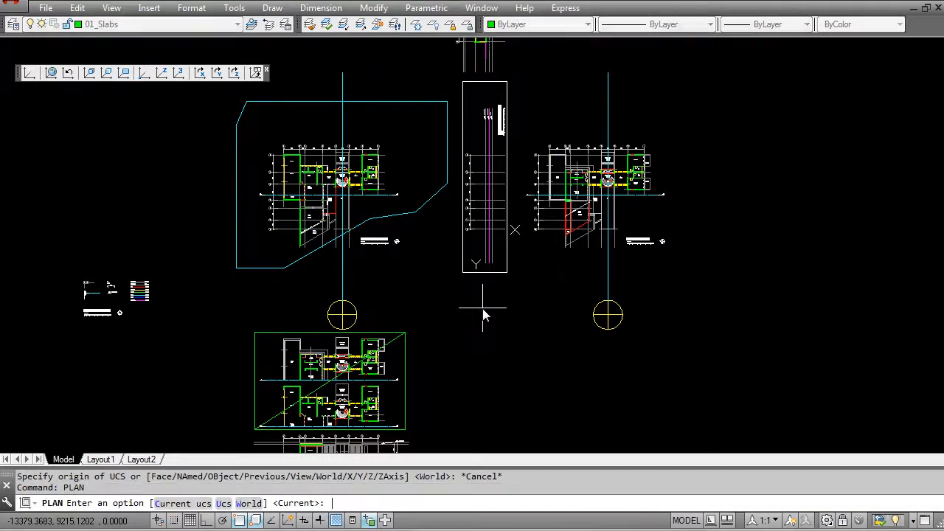
pyautogui.write('c')
pyautogui.press('Return')
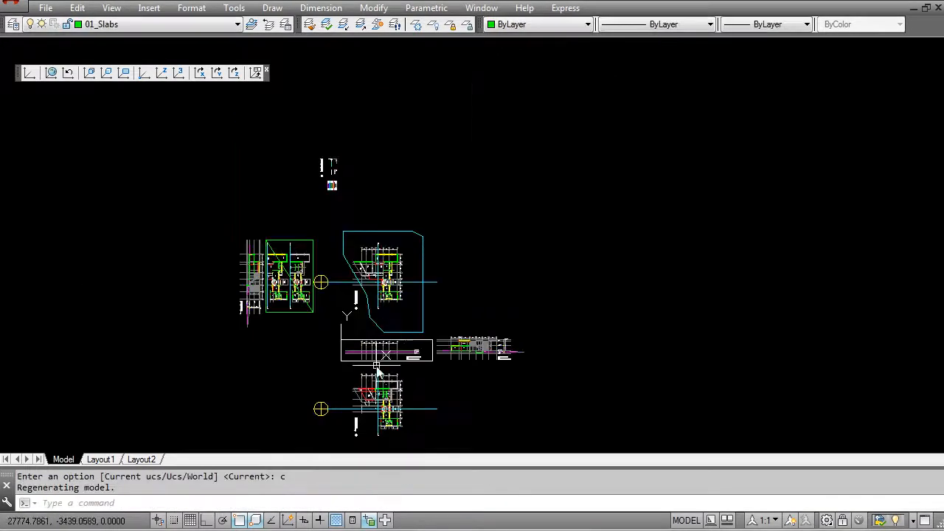
pyautogui.scroll(4, 393, 345)
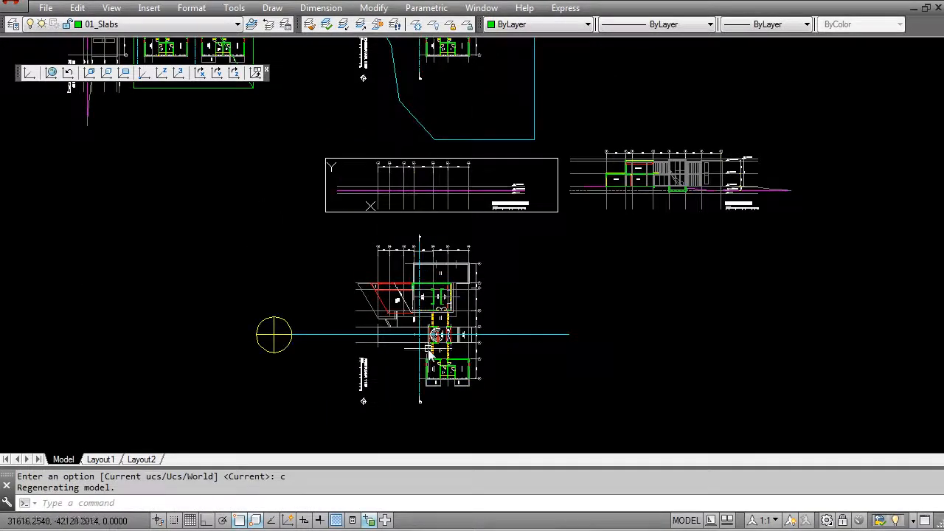
pyautogui.moveTo(496, 184); pyautogui.dragTo(461, 312, button='middle')
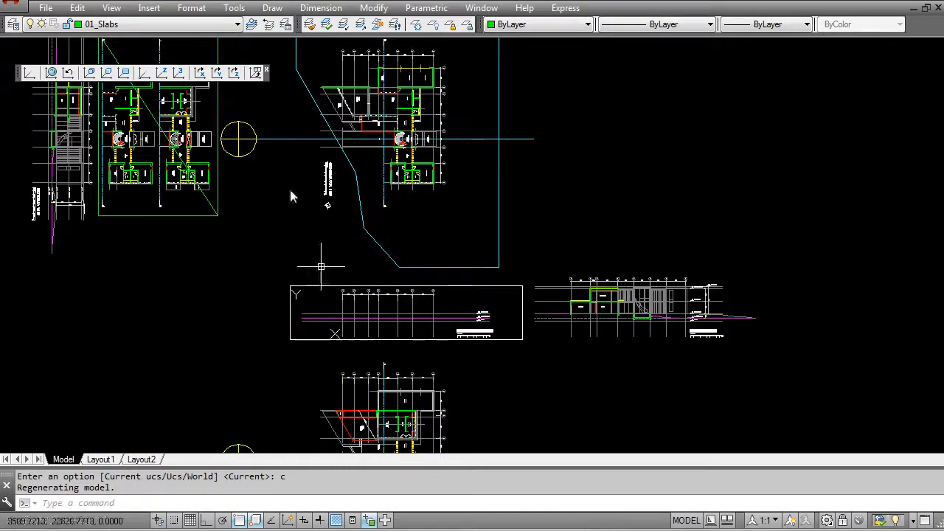
pyautogui.click(267, 71)
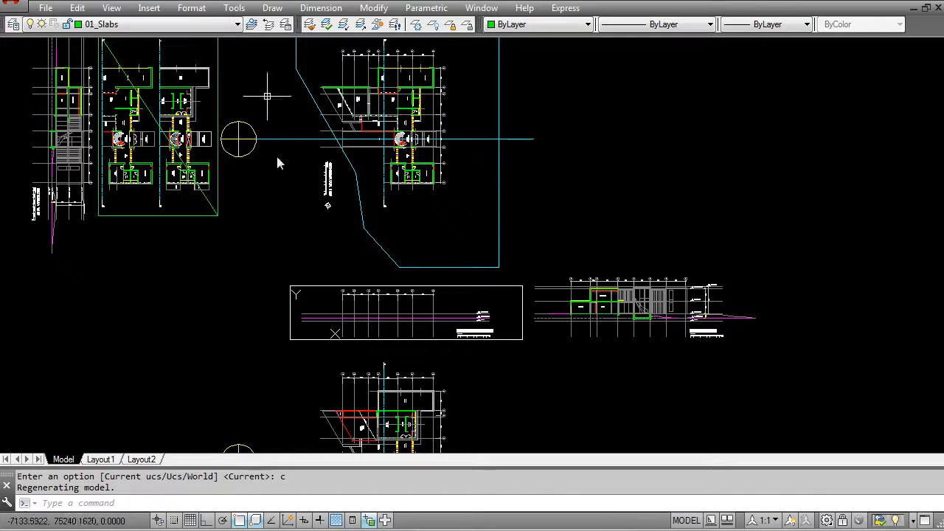
# Step: Move the horizontal Section AA copy straight across with Ortho to the other side of the South Elevation frame
pyautogui.moveTo(410, 338); pyautogui.dragTo(478, 282, button='middle')
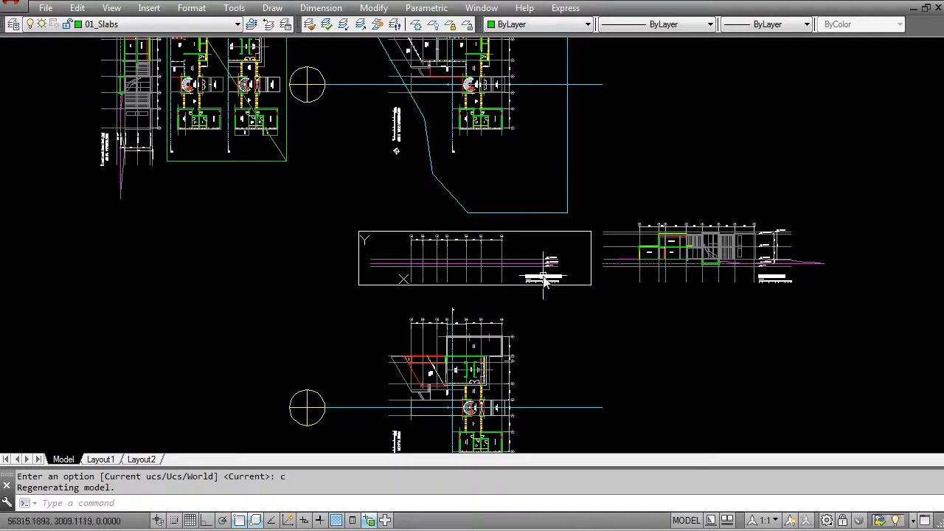
pyautogui.moveTo(672, 278); pyautogui.dragTo(603, 295, button='middle')
pyautogui.press('Escape')
pyautogui.write('m')
pyautogui.press('Return')
pyautogui.click(525, 225)
pyautogui.click(832, 349)
pyautogui.press('Return')
pyautogui.click(727, 334)
pyautogui.press('F8')
pyautogui.click(246, 333)
pyautogui.press('Escape')
pyautogui.scroll(4, 344, 282)
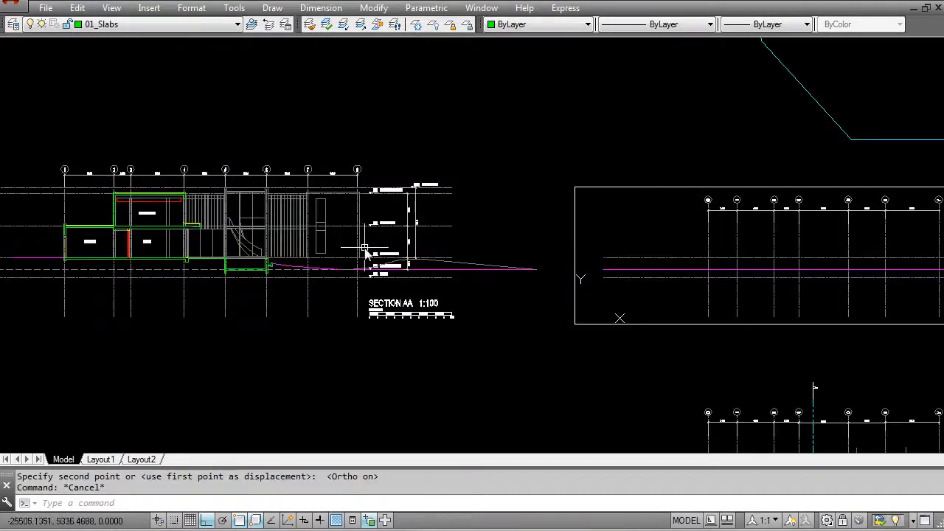
pyautogui.scroll(-2, 375, 267)
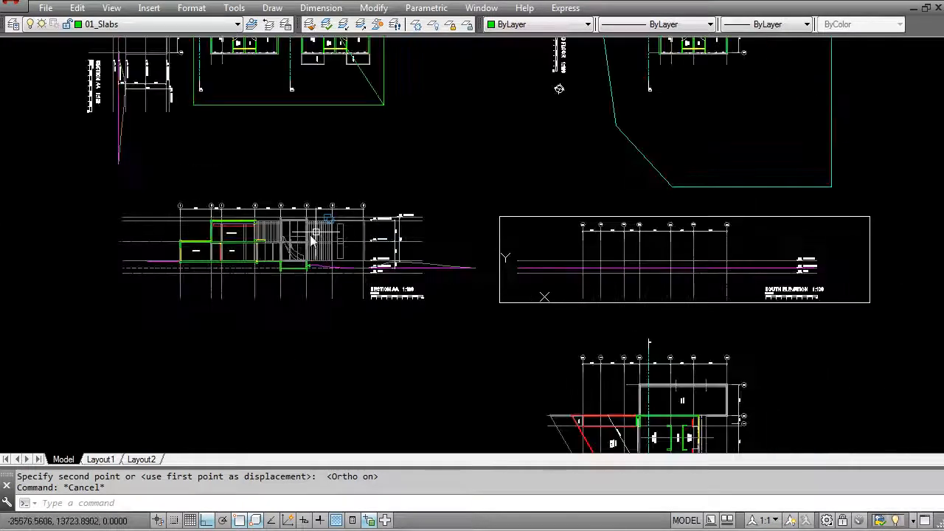
pyautogui.moveTo(763, 270); pyautogui.dragTo(643, 285, button='middle')
pyautogui.scroll(4, 644, 286)
pyautogui.scroll(4, 783, 300)
pyautogui.scroll(-2, 688, 247)
pyautogui.write('e')
pyautogui.press('Return')
pyautogui.click(690, 346)
pyautogui.click(535, 248)
pyautogui.scroll(-2, 534, 254)
pyautogui.moveTo(375, 279); pyautogui.dragTo(636, 270, button='middle')
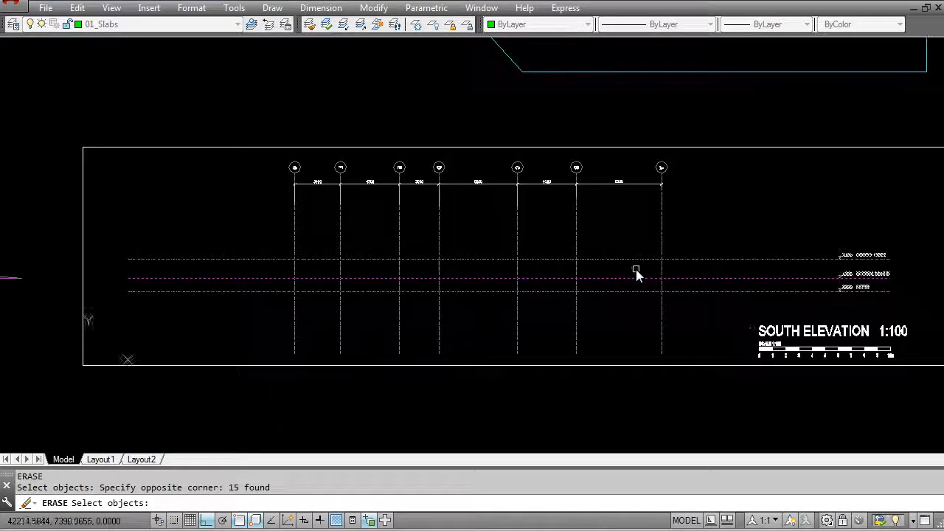
pyautogui.scroll(-2, 636, 270)
pyautogui.press('Escape')
pyautogui.moveTo(94, 327); pyautogui.dragTo(288, 321, button='middle')
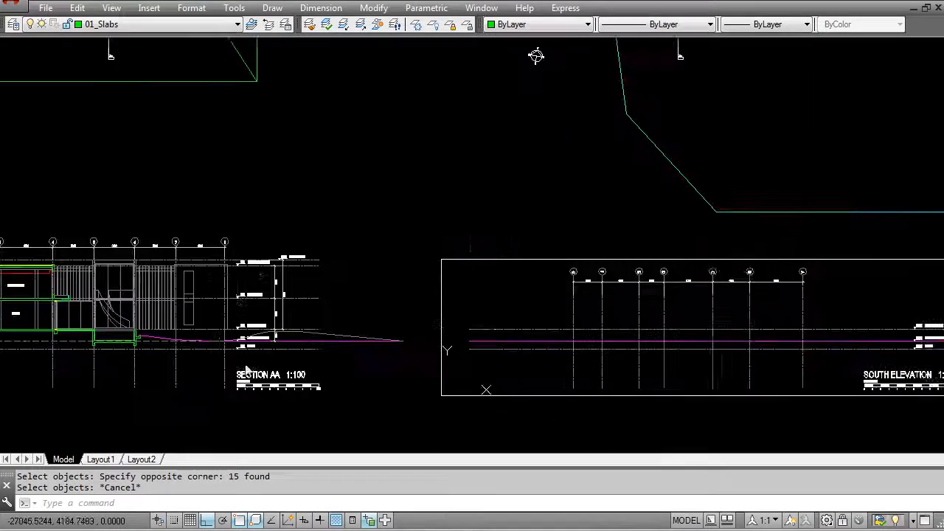
pyautogui.scroll(3, 284, 324)
pyautogui.press('Escape')
# Step: Copy Section AA's First Floor, Top of Roof Slab and Top of Roof levels with the height dimensions onto the South Elevation's Natural Ground line
pyautogui.write('c')
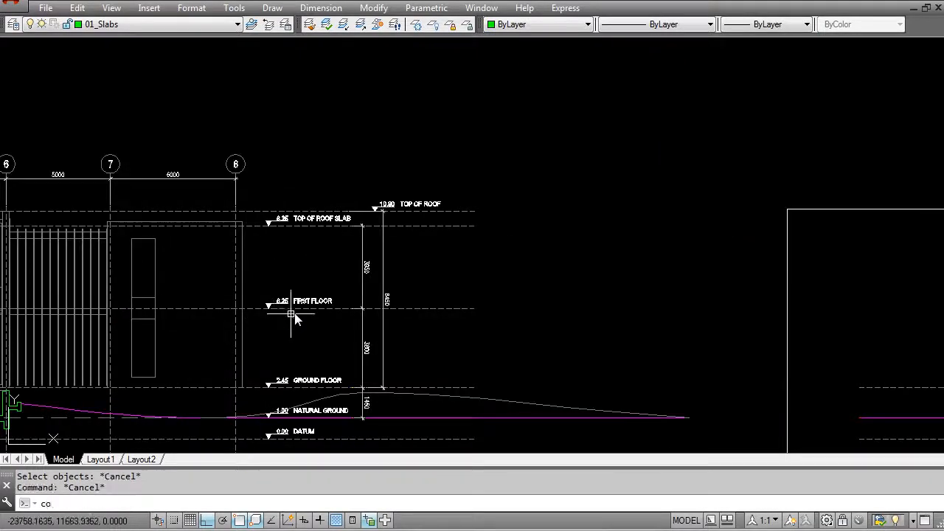
pyautogui.write('o')
pyautogui.press('Return')
pyautogui.scroll(3, 295, 324)
pyautogui.click(409, 336)
pyautogui.click(192, 263)
pyautogui.moveTo(269, 164); pyautogui.dragTo(293, 318, button='middle')
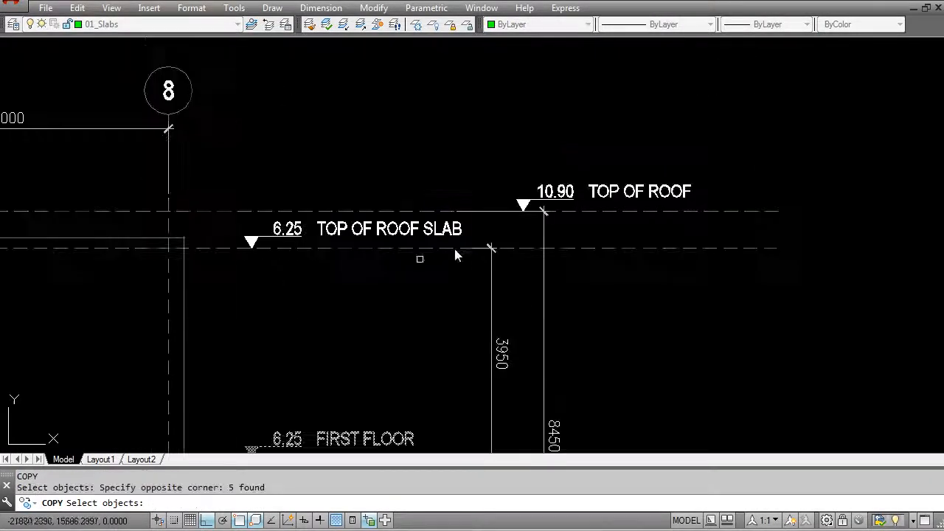
pyautogui.click(200, 184)
pyautogui.click(815, 310)
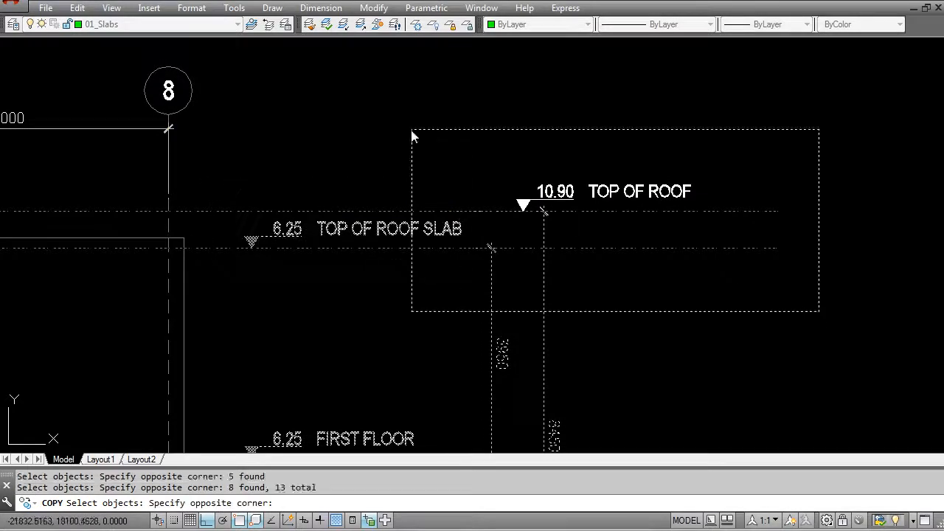
pyautogui.click(433, 133)
pyautogui.scroll(-5, 416, 169)
pyautogui.scroll(4, 454, 272)
pyautogui.click(497, 252)
pyautogui.click(317, 208)
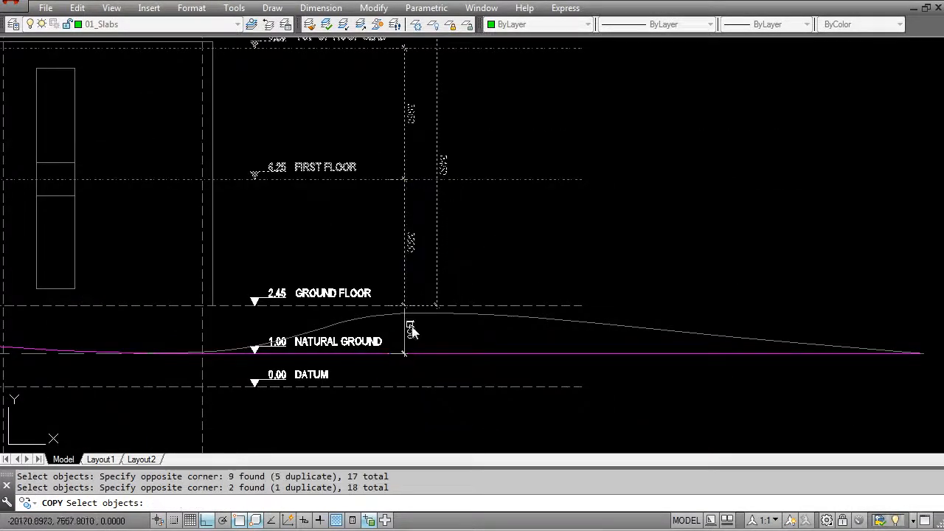
pyautogui.scroll(2, 415, 325)
pyautogui.click(432, 350)
pyautogui.click(390, 327)
pyautogui.press('Return')
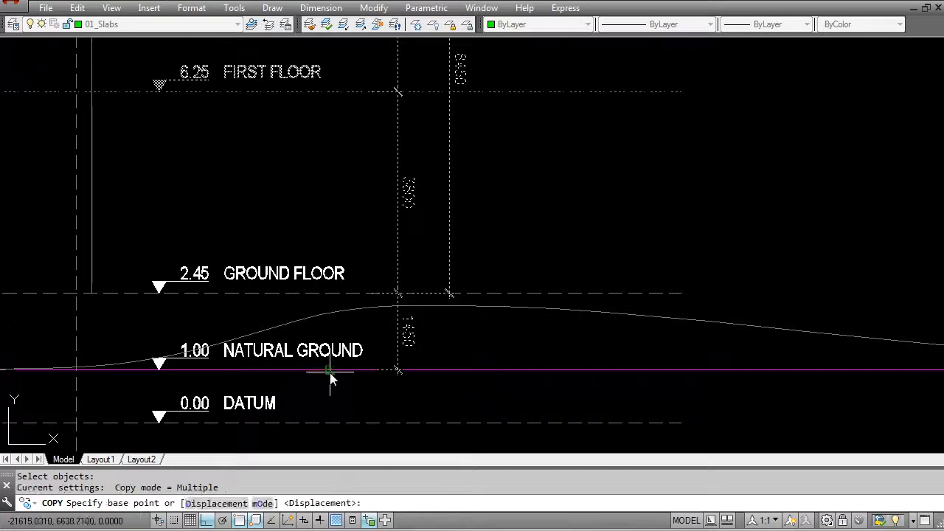
pyautogui.click(331, 374)
pyautogui.scroll(-6, 345, 393)
pyautogui.moveTo(685, 386); pyautogui.dragTo(138, 336, button='middle')
pyautogui.moveTo(670, 319); pyautogui.dragTo(175, 317, button='middle')
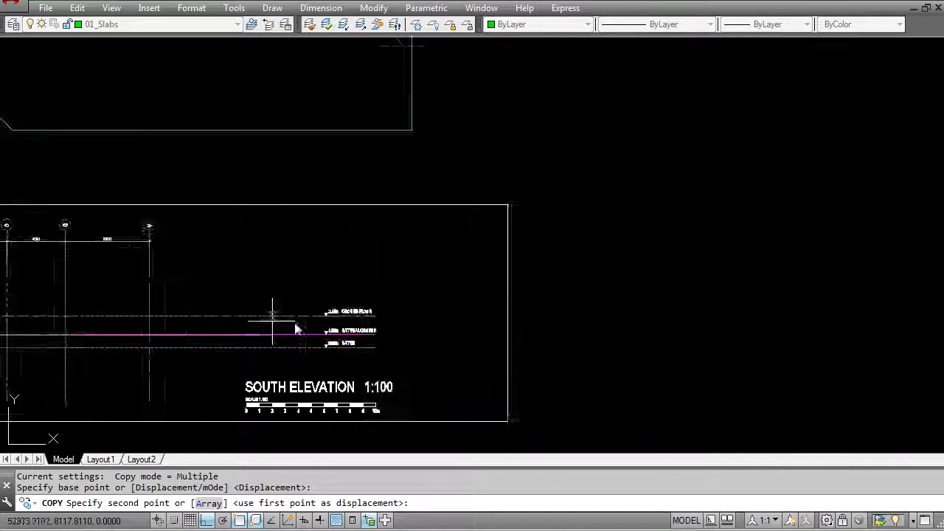
pyautogui.scroll(4, 288, 324)
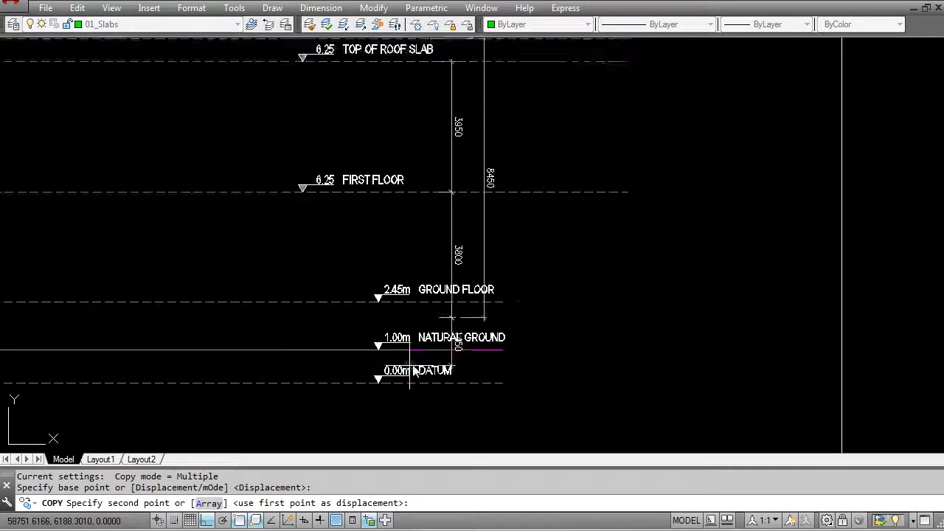
pyautogui.click(504, 350)
pyautogui.press('Escape')
# Step: Draw a vertical guide line with Ortho from the South Elevation's Datum level marker up past the Top of Roof level
pyautogui.write('l')
pyautogui.press('Return')
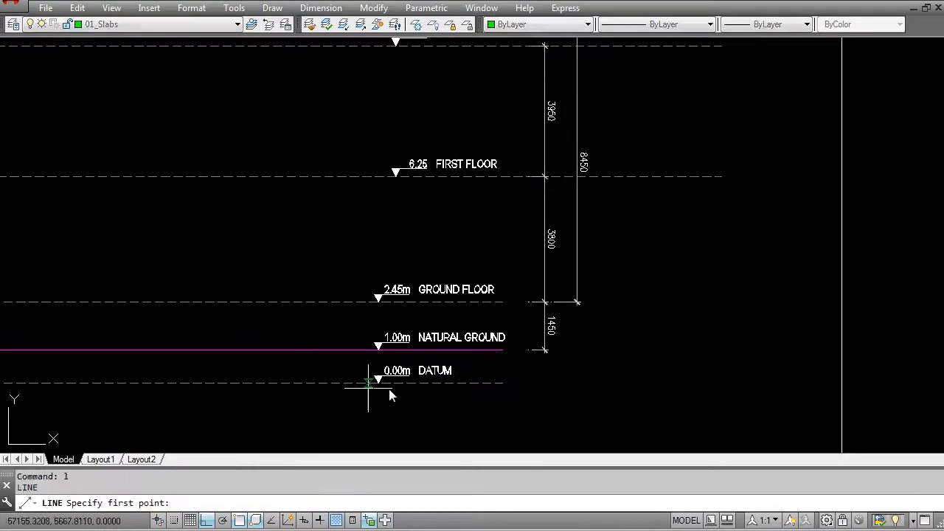
pyautogui.scroll(2, 372, 390)
pyautogui.click(363, 381)
pyautogui.scroll(-4, 356, 309)
pyautogui.moveTo(332, 130); pyautogui.dragTo(349, 217, button='middle')
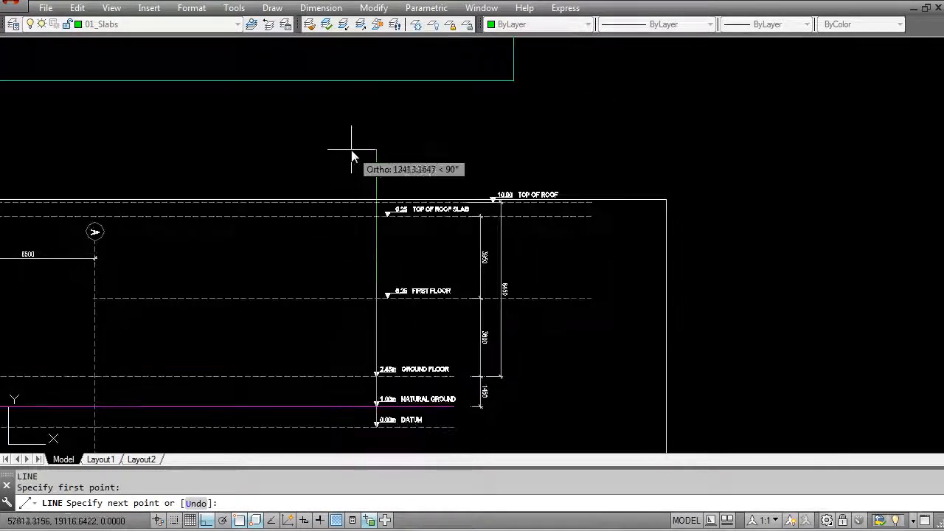
pyautogui.click(351, 147)
pyautogui.press('Return')
# Step: Move the copied upper level lines and tags with the 3950 dimension sideways so their markers align with the vertical guide line
pyautogui.press('Escape')
pyautogui.write('m')
pyautogui.press('Return')
pyautogui.click(352, 130)
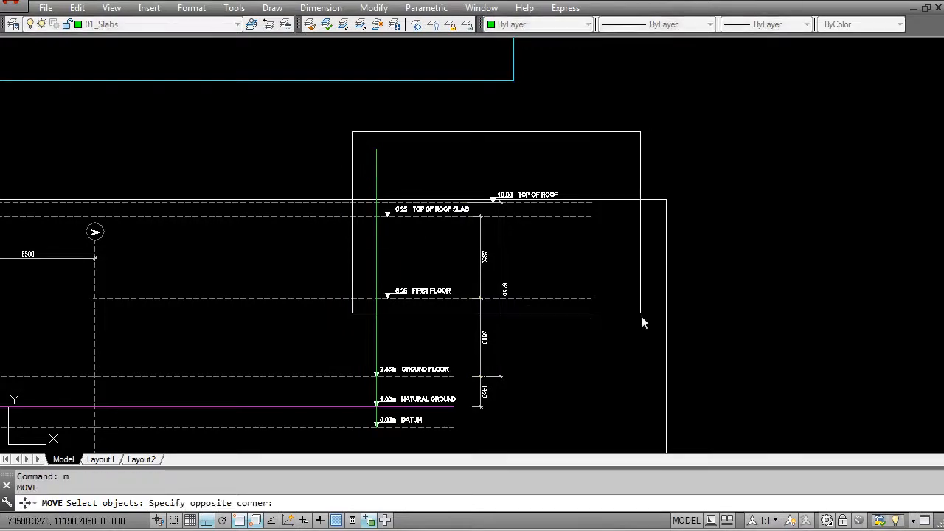
pyautogui.click(644, 300)
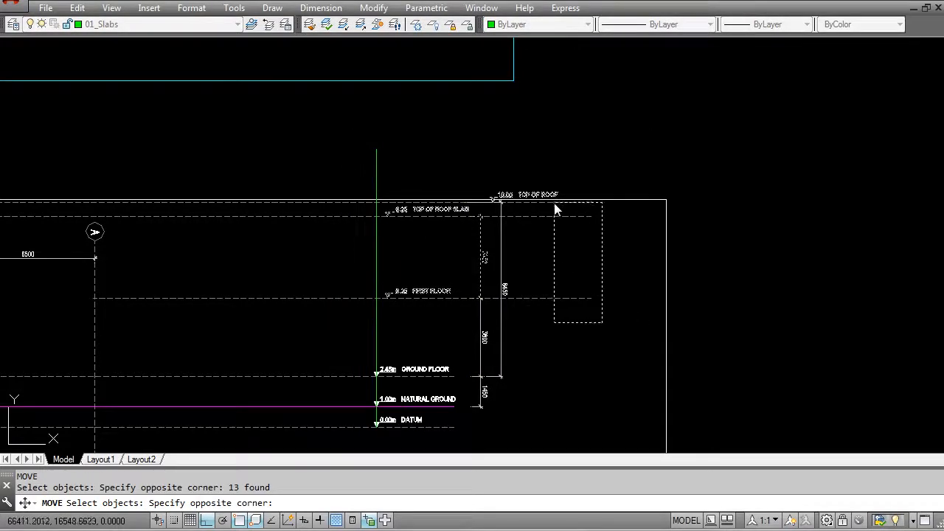
pyautogui.click(555, 204)
pyautogui.scroll(6, 548, 208)
pyautogui.click(548, 156)
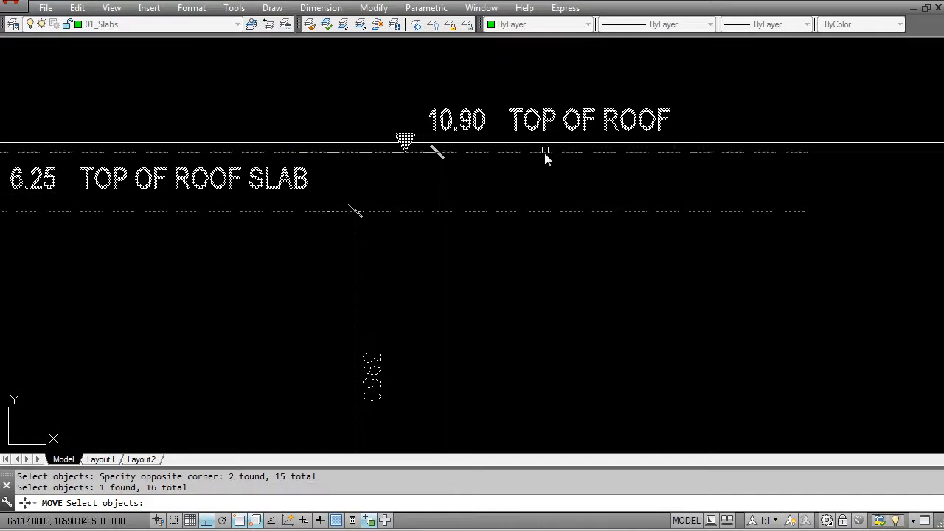
pyautogui.scroll(-4, 542, 182)
pyautogui.scroll(6, 332, 329)
pyautogui.press('Return')
pyautogui.click(310, 252)
pyautogui.click(239, 252)
# Step: Erase the vertical guide line running through the level markers
pyautogui.scroll(-6, 304, 251)
pyautogui.write('e')
pyautogui.press('Return')
pyautogui.click(312, 199)
pyautogui.click(270, 216)
pyautogui.press('Return')
pyautogui.scroll(-2, 284, 228)
pyautogui.press('Escape')
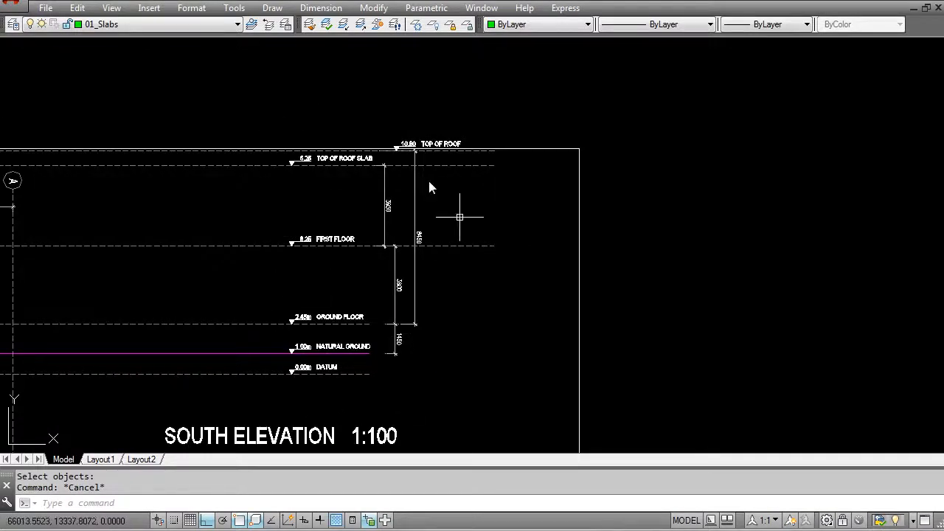
pyautogui.press('Escape')
pyautogui.scroll(4, 391, 251)
pyautogui.moveTo(400, 275); pyautogui.dragTo(416, 238, button='middle')
pyautogui.write('m')
pyautogui.click(442, 251)
pyautogui.click(417, 228)
pyautogui.press('Escape')
pyautogui.click(431, 237)
pyautogui.click(391, 224)
pyautogui.scroll(3, 415, 194)
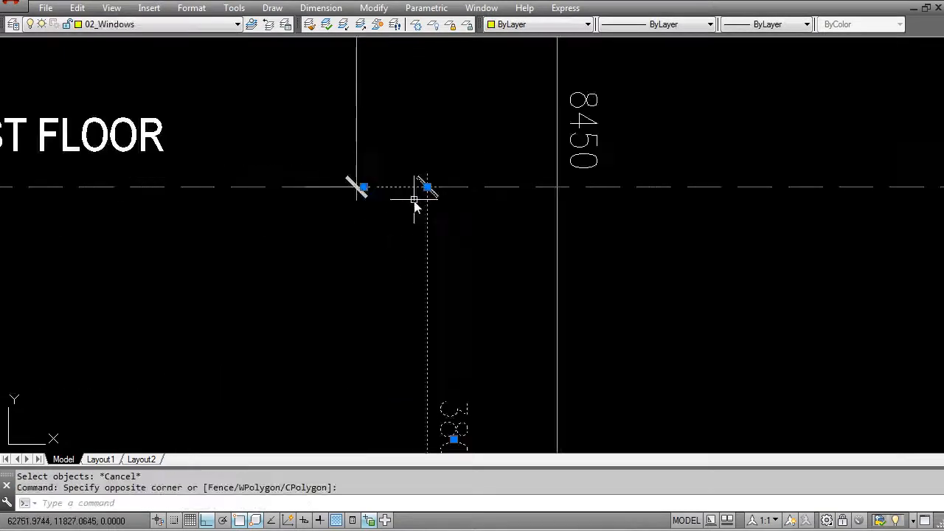
pyautogui.scroll(-3, 416, 196)
pyautogui.press('Escape')
# Step: Move the 3800 and 1450 height dimensions horizontally toward the 3950 dimension
pyautogui.write('m')
pyautogui.click(433, 251)
pyautogui.click(406, 235)
pyautogui.moveTo(443, 374); pyautogui.dragTo(483, 413, button='middle')
pyautogui.click(444, 364)
pyautogui.click(403, 345)
pyautogui.scroll(3, 439, 192)
pyautogui.moveTo(497, 363); pyautogui.dragTo(482, 203, button='middle')
pyautogui.press('space')
pyautogui.click(472, 357)
pyautogui.click(320, 371)
pyautogui.press('Escape')
# Step: Stretch the 3800 and 1450 dimension lines into line with the 3950 dimension line
pyautogui.click(415, 371)
pyautogui.click(344, 322)
pyautogui.click(391, 290)
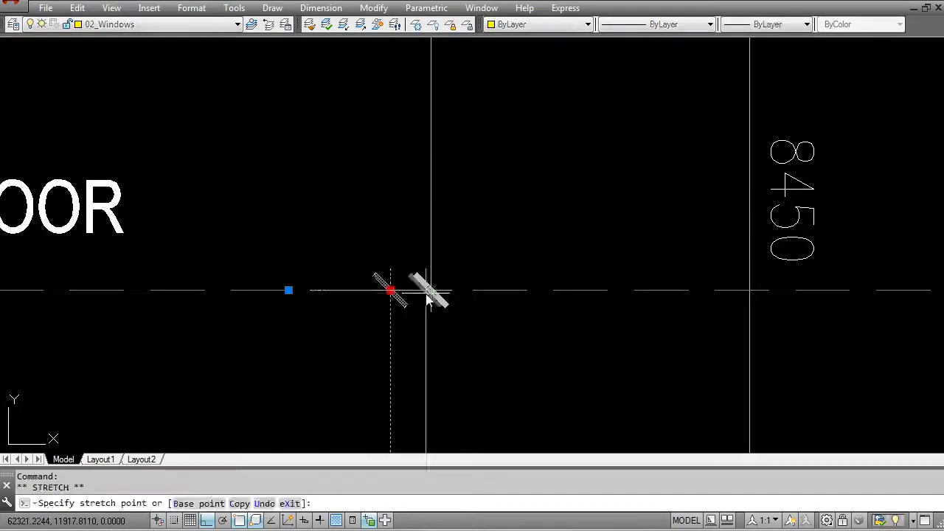
pyautogui.scroll(-3, 430, 292)
pyautogui.scroll(4, 435, 369)
pyautogui.press('Escape')
pyautogui.click(332, 179)
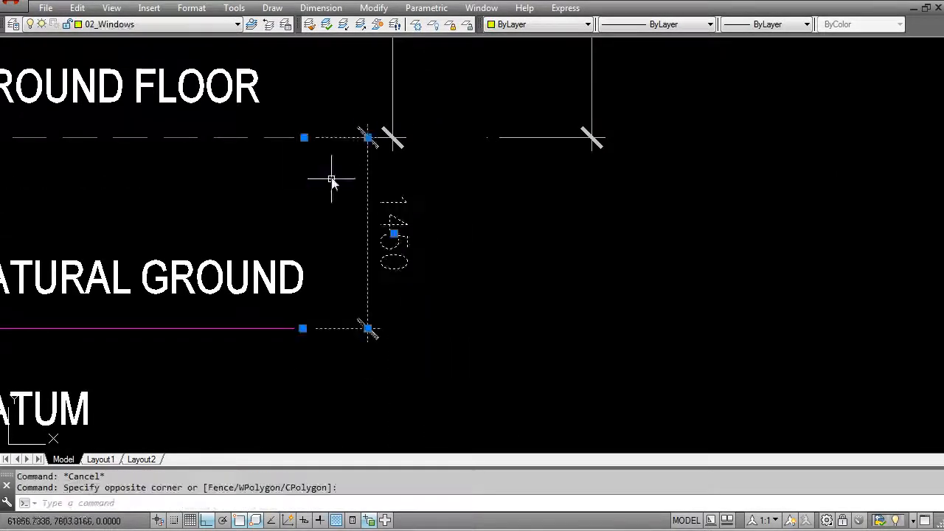
pyautogui.click(368, 138)
pyautogui.click(392, 138)
pyautogui.press('Escape')
pyautogui.scroll(-4, 404, 165)
# Step: Move all the South Elevation level tags and height dimensions horizontally toward grid A, leaving the level lines in place
pyautogui.moveTo(481, 157); pyautogui.dragTo(545, 365, button='middle')
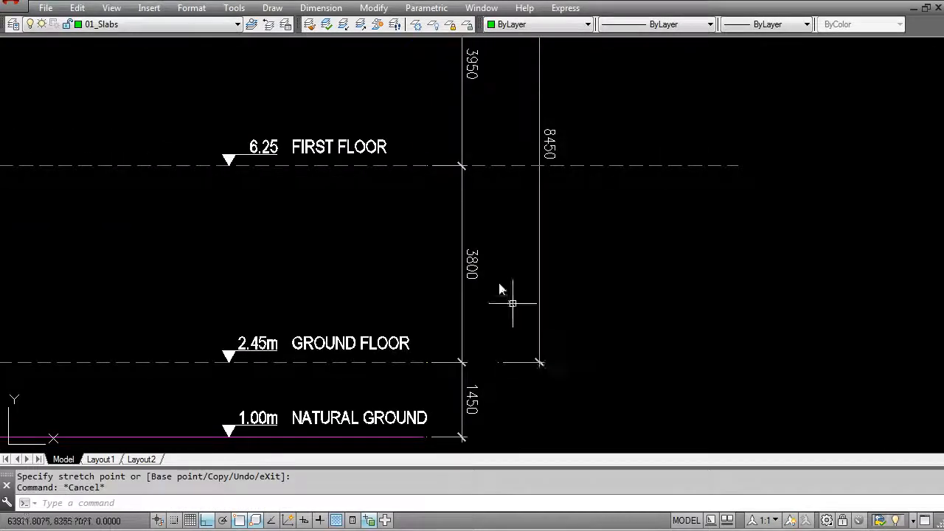
pyautogui.scroll(-2, 544, 364)
pyautogui.press('Escape')
pyautogui.scroll(-4, 481, 291)
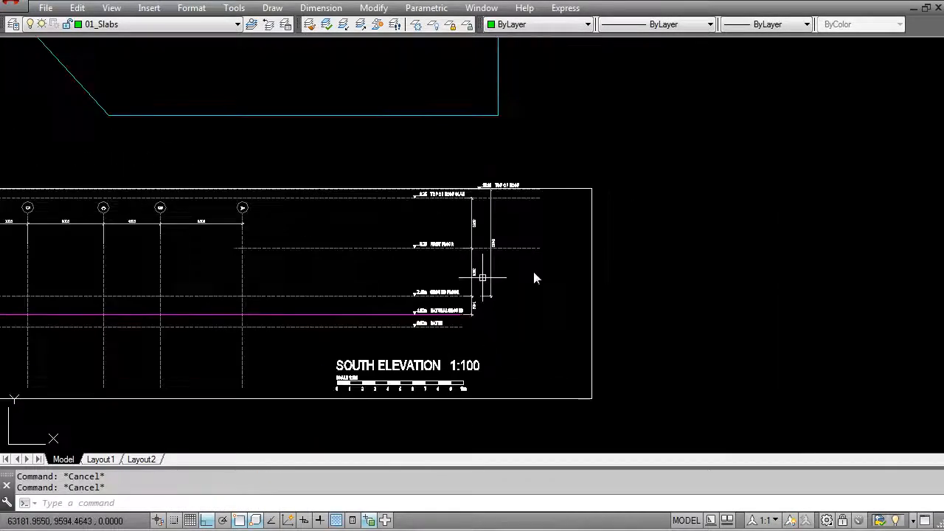
pyautogui.scroll(5, 305, 228)
pyautogui.moveTo(499, 298); pyautogui.dragTo(509, 301, button='middle')
pyautogui.scroll(-2, 509, 301)
pyautogui.write('m')
pyautogui.press('Return')
pyautogui.click(527, 68)
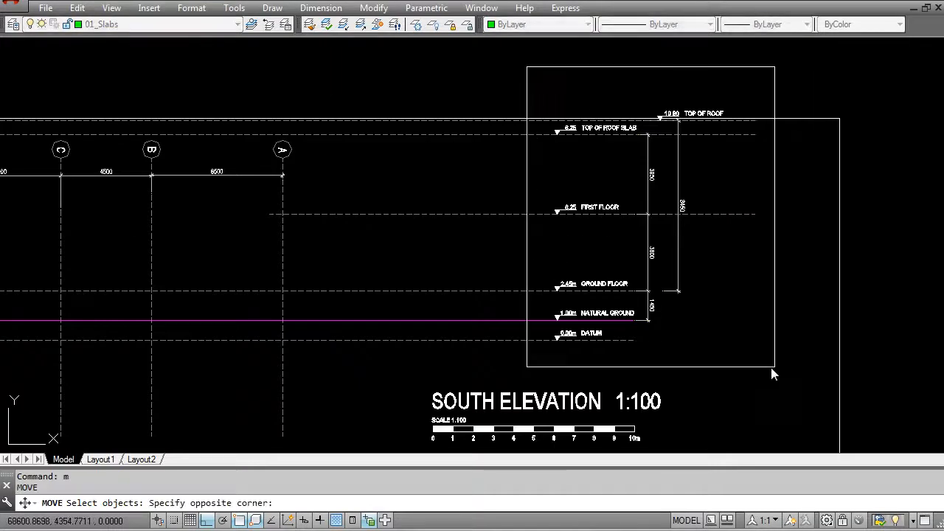
pyautogui.click(727, 353)
pyautogui.click(599, 63)
pyautogui.click(733, 131)
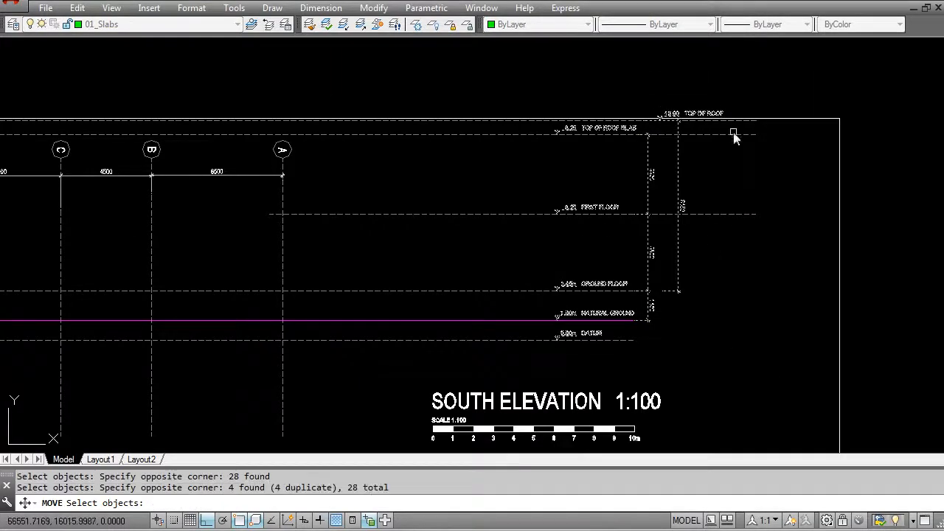
pyautogui.scroll(4, 565, 351)
pyautogui.press('Return')
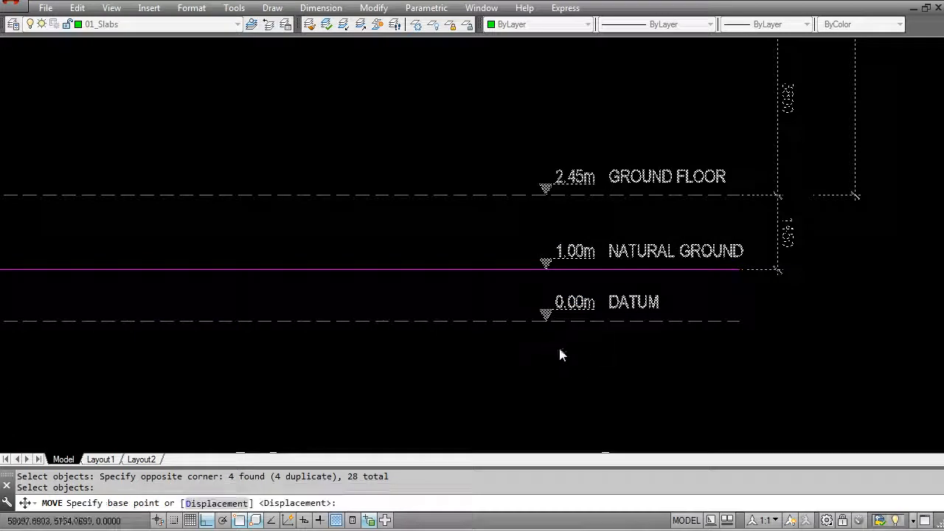
pyautogui.scroll(-2, 565, 348)
pyautogui.click(554, 362)
pyautogui.press('Escape')
pyautogui.scroll(-2, 491, 354)
pyautogui.press('Escape')
# Step: Draw a vertical guide line from the Datum line's end beside the level tags up past the Top of Roof level
pyautogui.moveTo(565, 330); pyautogui.dragTo(562, 350, button='middle')
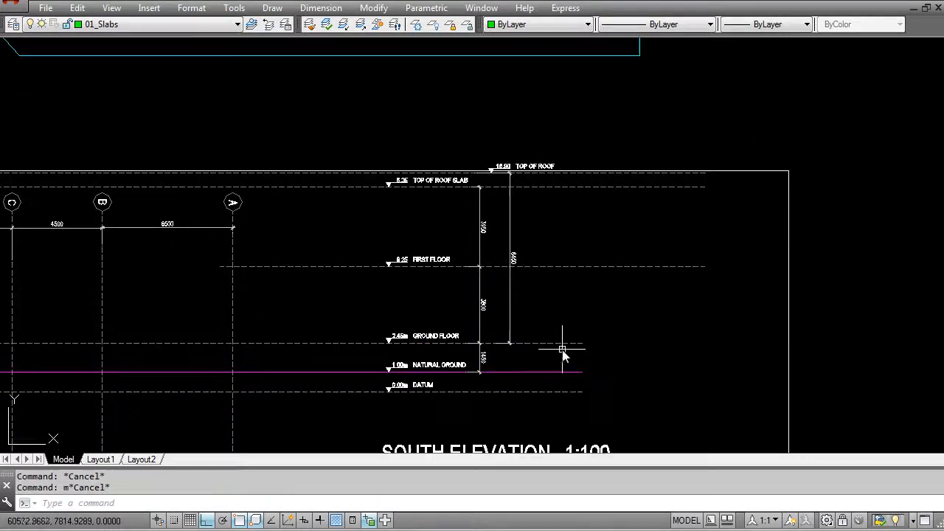
pyautogui.click(582, 379)
pyautogui.click(594, 126)
pyautogui.press('Escape')
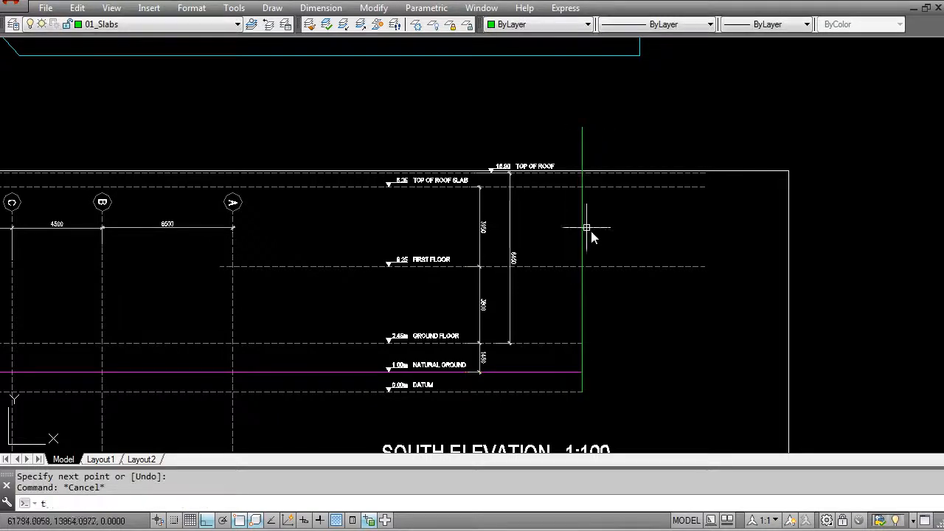
# Step: Trim the First Floor, Top of Roof Slab and Top of Roof level lines back to the vertical guide line
pyautogui.write('tr')
pyautogui.press('Return')
pyautogui.click(582, 307)
pyautogui.press('Return')
pyautogui.click(651, 281)
pyautogui.click(633, 238)
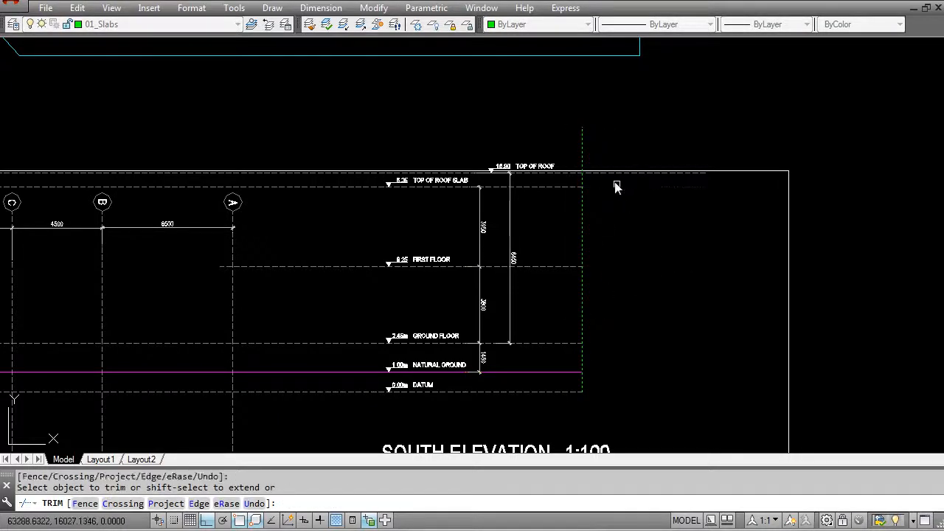
pyautogui.press('Escape')
# Step: Erase the vertical guide line used as the trimming edge
pyautogui.write('e')
pyautogui.press('Return')
pyautogui.click(592, 162)
pyautogui.click(578, 138)
pyautogui.press('Return')
pyautogui.moveTo(265, 269); pyautogui.dragTo(485, 256, button='middle')
pyautogui.click(494, 263)
pyautogui.click(476, 244)
pyautogui.click(441, 255)
pyautogui.moveTo(52, 258); pyautogui.dragTo(562, 245, button='middle')
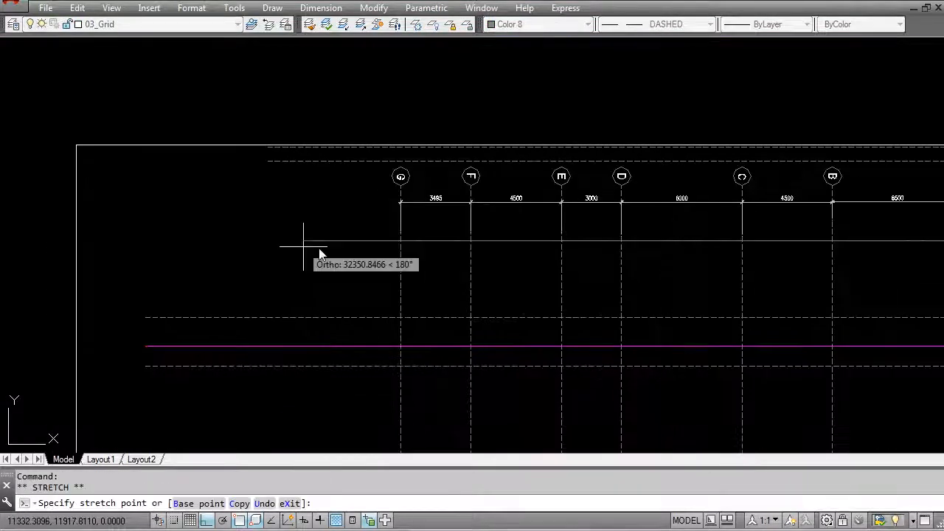
pyautogui.press('Escape')
# Step: Draw a vertical guide line from the Datum line's far end beyond grid G up past the elevation frame
pyautogui.write('l')
pyautogui.press('Return')
pyautogui.click(146, 366)
pyautogui.click(158, 95)
pyautogui.press('Escape')
# Step: Extend the First Floor, Top of Roof Slab and Top of Roof level lines to the vertical guide line beyond grid G
pyautogui.write('ex')
pyautogui.press('Return')
pyautogui.click(162, 288)
pyautogui.click(130, 261)
pyautogui.press('Return')
pyautogui.moveTo(926, 263); pyautogui.dragTo(517, 287, button='middle')
pyautogui.click(578, 253)
pyautogui.click(568, 254)
pyautogui.click(620, 283)
pyautogui.click(562, 253)
pyautogui.moveTo(218, 229); pyautogui.dragTo(913, 237, button='middle')
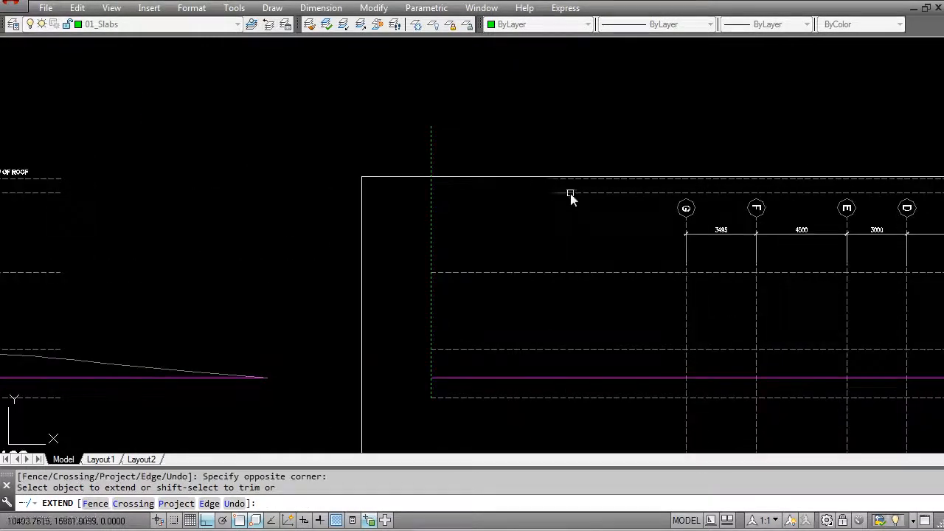
pyautogui.scroll(3, 562, 184)
pyautogui.scroll(-3, 563, 183)
pyautogui.press('Escape')
# Step: Erase the vertical guide line used as the extension boundary
pyautogui.write('e')
pyautogui.press('Return')
pyautogui.click(448, 160)
pyautogui.click(398, 133)
pyautogui.press('Return')
pyautogui.scroll(-3, 432, 167)
pyautogui.press('Escape')
# Step: Stretch the upper edge of the South Elevation frame upward, clear of the Top of Roof level line and its tag
pyautogui.click(427, 200)
pyautogui.click(331, 193)
pyautogui.moveTo(742, 164); pyautogui.dragTo(561, 195, button='middle')
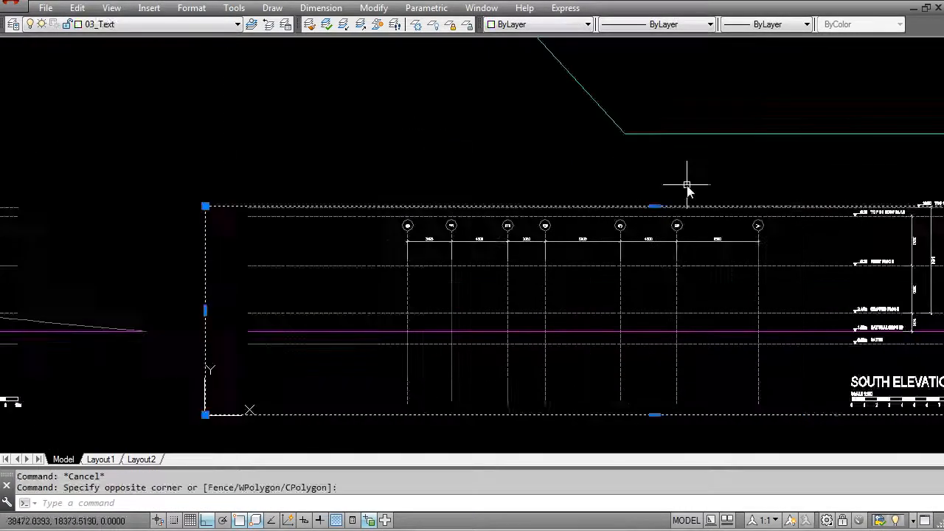
pyautogui.click(655, 206)
pyautogui.press('Escape')
# Step: Examine the South Elevation frame against the surrounding plans and the orientation of its grid bubbles
pyautogui.scroll(-4, 561, 205)
pyautogui.moveTo(569, 261); pyautogui.dragTo(459, 268, button='middle')
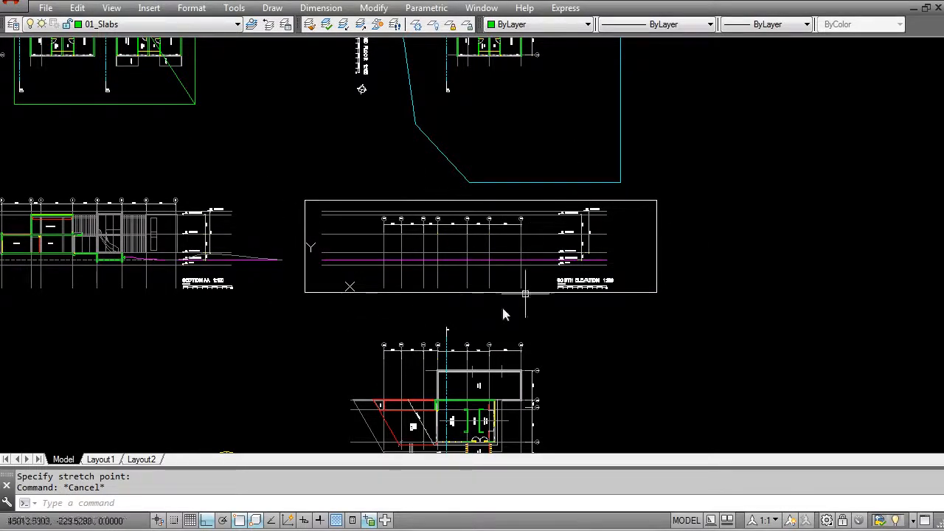
pyautogui.scroll(-2, 215, 270)
pyautogui.moveTo(216, 269); pyautogui.dragTo(574, 253, button='middle')
pyautogui.moveTo(452, 90); pyautogui.dragTo(370, 332, button='middle')
pyautogui.scroll(4, 370, 232)
pyautogui.scroll(-2, 314, 181)
pyautogui.moveTo(752, 367); pyautogui.dragTo(250, 70, button='middle')
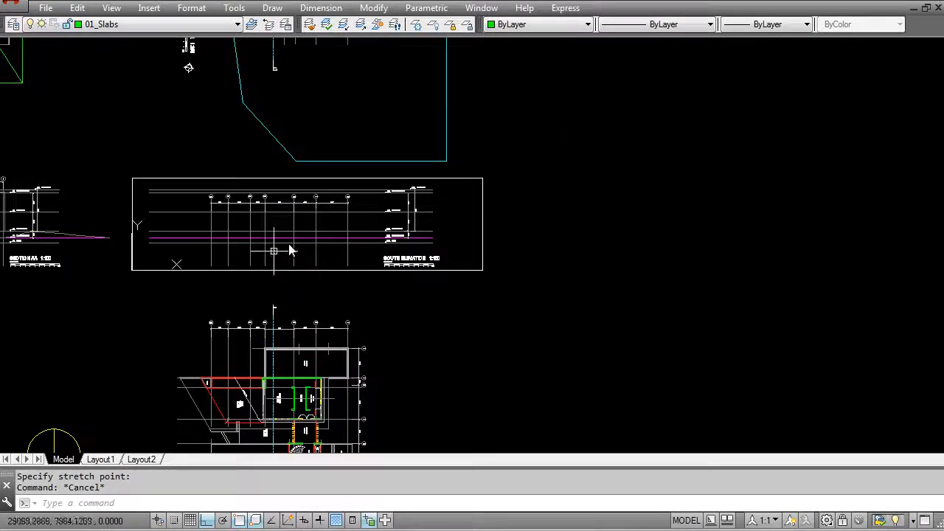
pyautogui.moveTo(284, 267); pyautogui.dragTo(526, 262, button='middle')
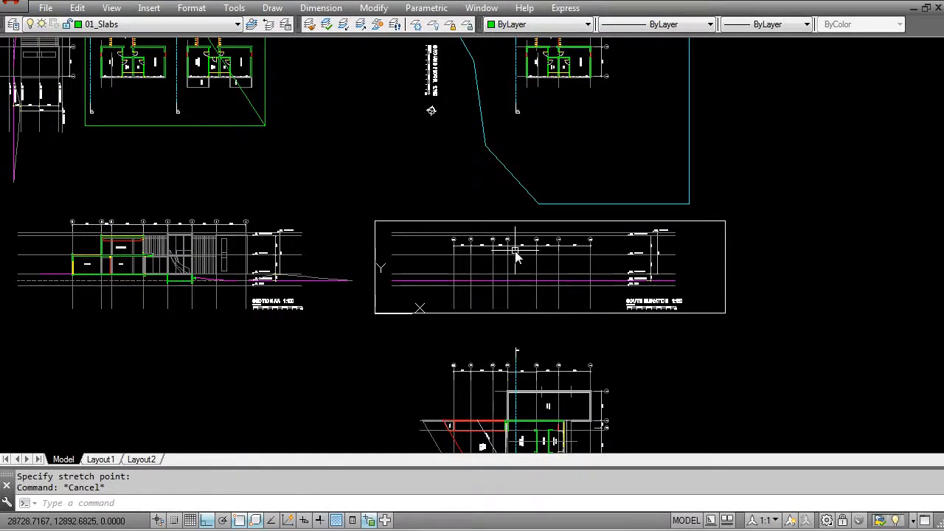
pyautogui.scroll(2, 516, 257)
pyautogui.scroll(2, 598, 243)
pyautogui.scroll(2, 741, 219)
pyautogui.scroll(-3, 751, 224)
pyautogui.scroll(3, 458, 255)
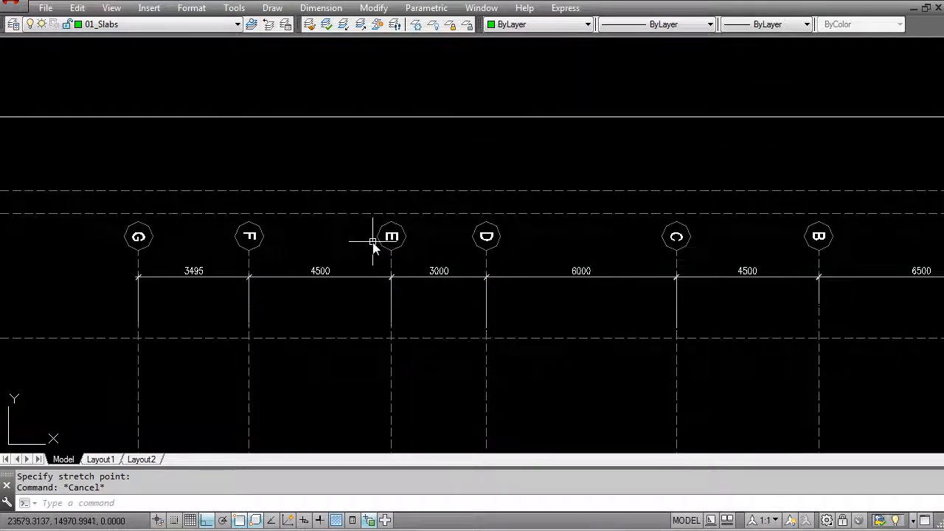
pyautogui.scroll(-4, 322, 242)
pyautogui.scroll(4, 244, 236)
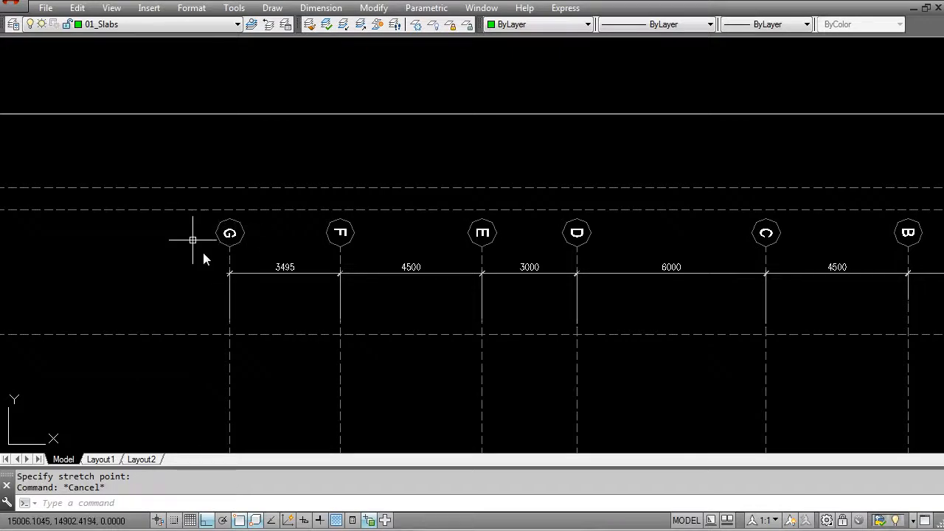
# Step: Rotate the grid G bubble and its letter 90 degrees about the bubble's centre
pyautogui.scroll(4, 221, 254)
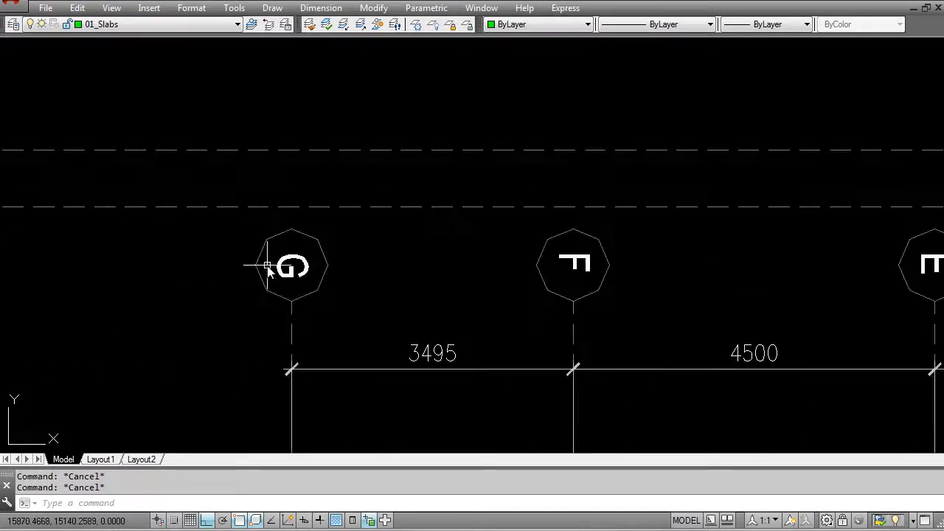
pyautogui.press('Return')
pyautogui.click(243, 228)
pyautogui.click(371, 323)
pyautogui.press('Return')
pyautogui.click(292, 265)
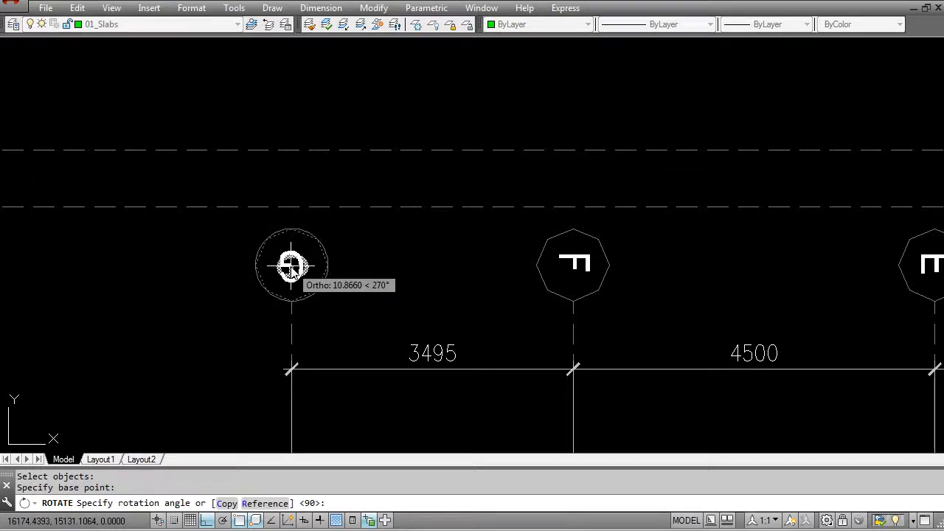
pyautogui.write('90')
pyautogui.press('Return')
pyautogui.press('Escape')
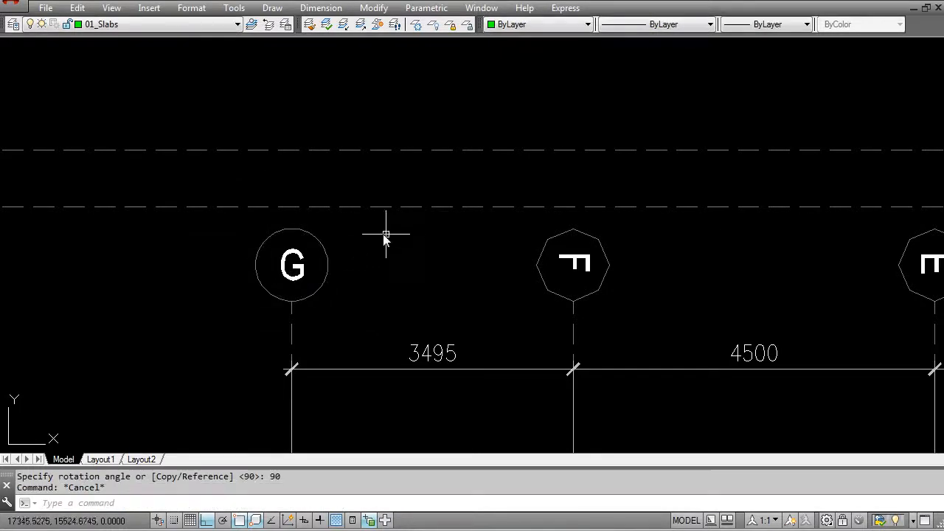
pyautogui.press('Escape')
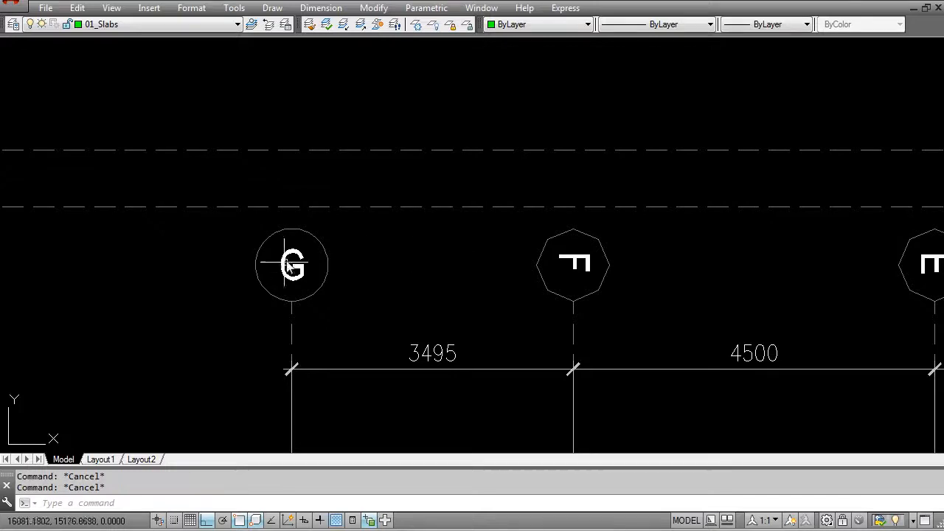
# Step: Try matching grid letter F to the properties of letter G and undo the match
pyautogui.write('ma')
pyautogui.press('Return')
pyautogui.click(303, 272)
pyautogui.click(583, 264)
pyautogui.moveTo(741, 292); pyautogui.dragTo(428, 277, button='middle')
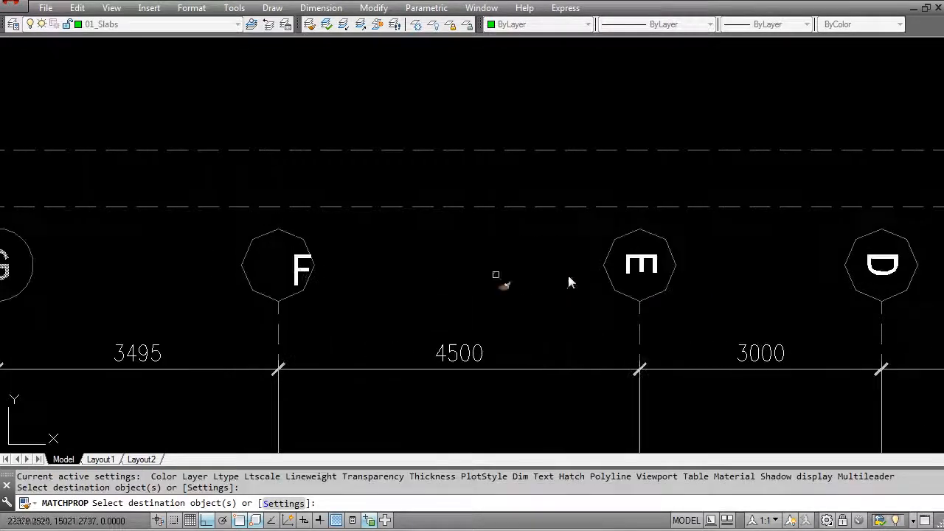
pyautogui.press('Escape')
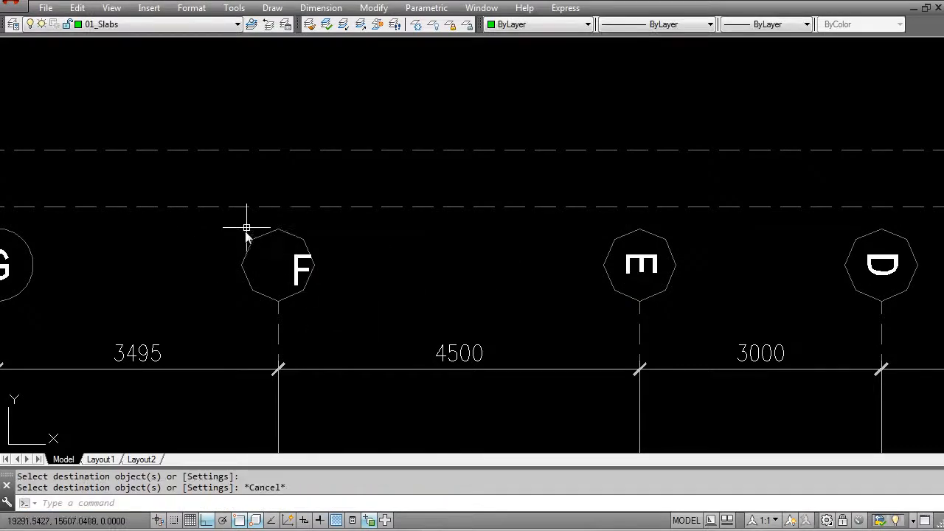
pyautogui.hotkey('ctrl', 'z')
pyautogui.write('u')
pyautogui.press('Return')
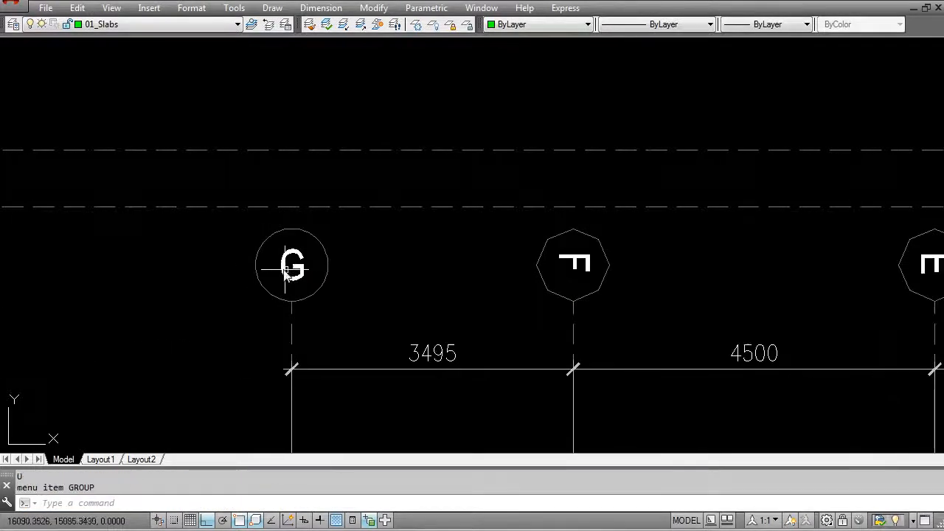
# Step: Match the grid letters F, E, D, C, B and A to the properties of the upright letter G
pyautogui.scroll(-2, 301, 284)
pyautogui.write('ma')
pyautogui.press('Return')
pyautogui.click(304, 284)
pyautogui.click(486, 271)
pyautogui.click(700, 272)
pyautogui.moveTo(863, 275); pyautogui.dragTo(389, 318, button='middle')
pyautogui.click(378, 310)
pyautogui.click(365, 308)
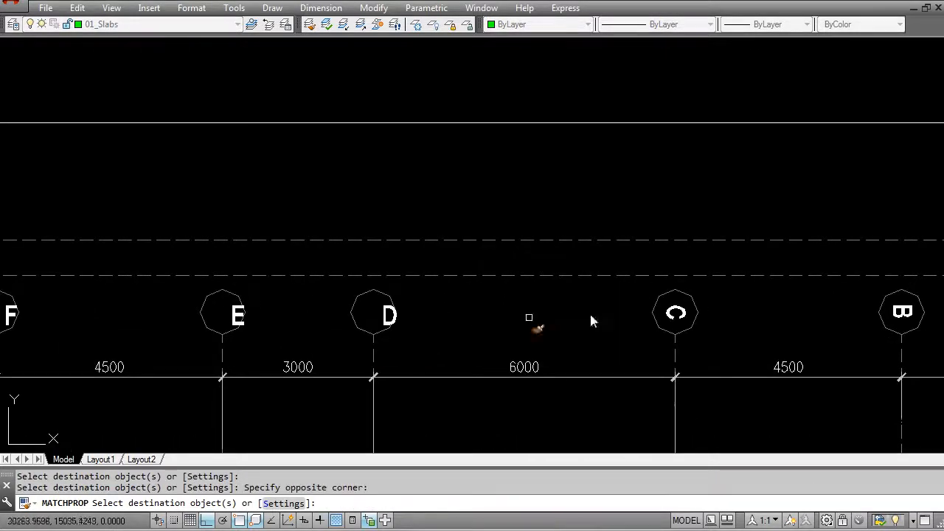
pyautogui.click(675, 311)
pyautogui.moveTo(876, 310); pyautogui.dragTo(649, 312, button='middle')
pyautogui.click(649, 312)
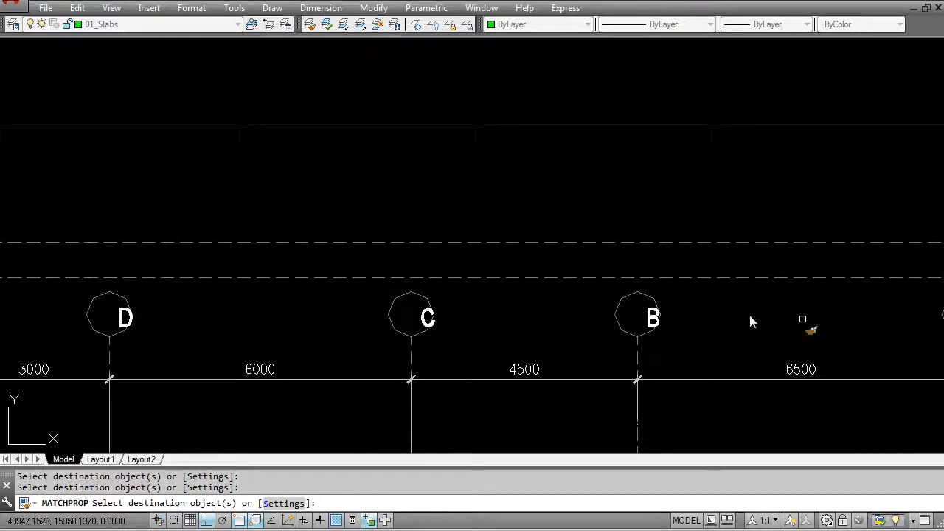
pyautogui.moveTo(937, 310); pyautogui.dragTo(612, 308, button='middle')
pyautogui.click(623, 316)
pyautogui.press('Escape')
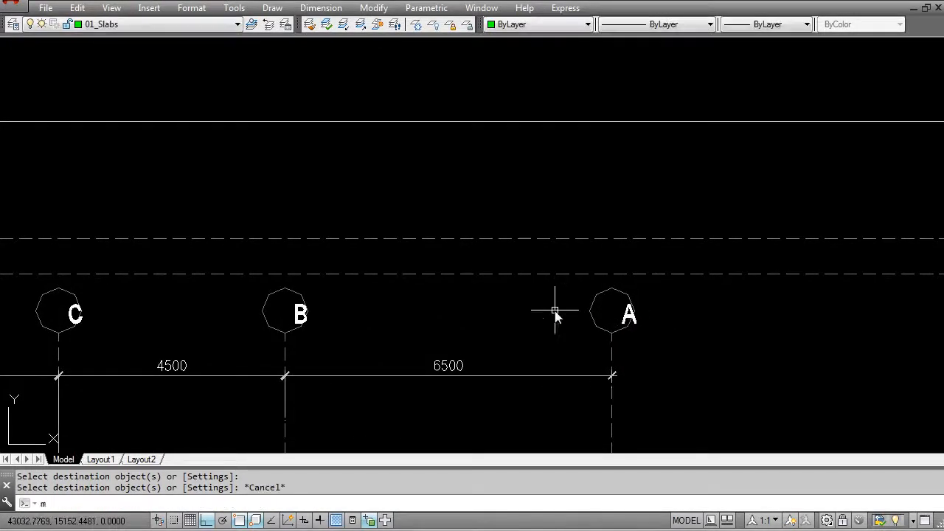
# Step: Move the letters F to A together into the centres of their grid bubbles, with Ortho off for the placement
pyautogui.write('m')
pyautogui.press('Return')
pyautogui.scroll(-2, 515, 316)
pyautogui.moveTo(136, 326); pyautogui.dragTo(503, 296, button='middle')
pyautogui.scroll(-2, 396, 297)
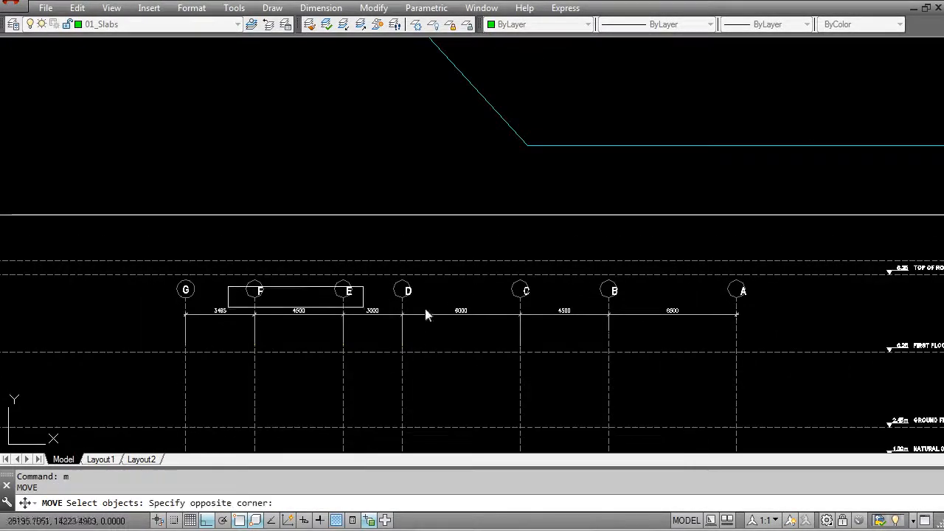
pyautogui.click(780, 310)
pyautogui.scroll(6, 300, 315)
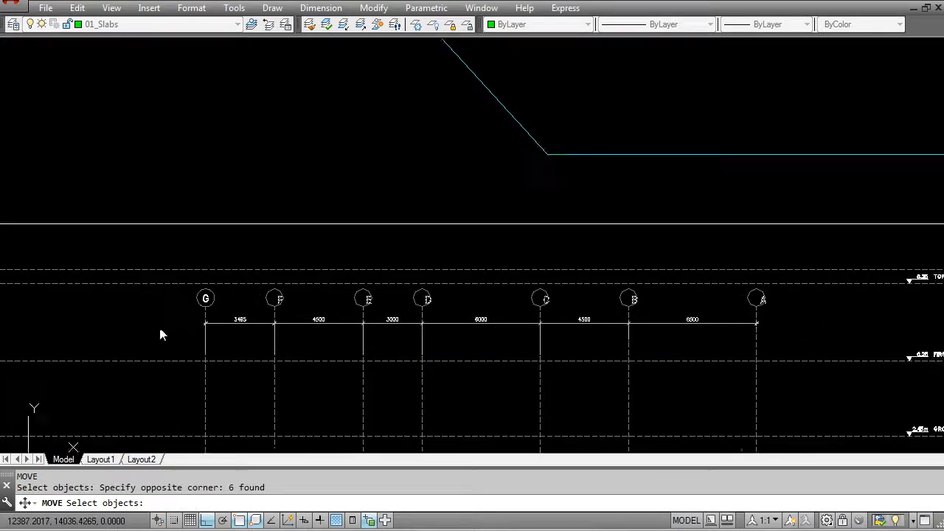
pyautogui.press('Return')
pyautogui.click(451, 333)
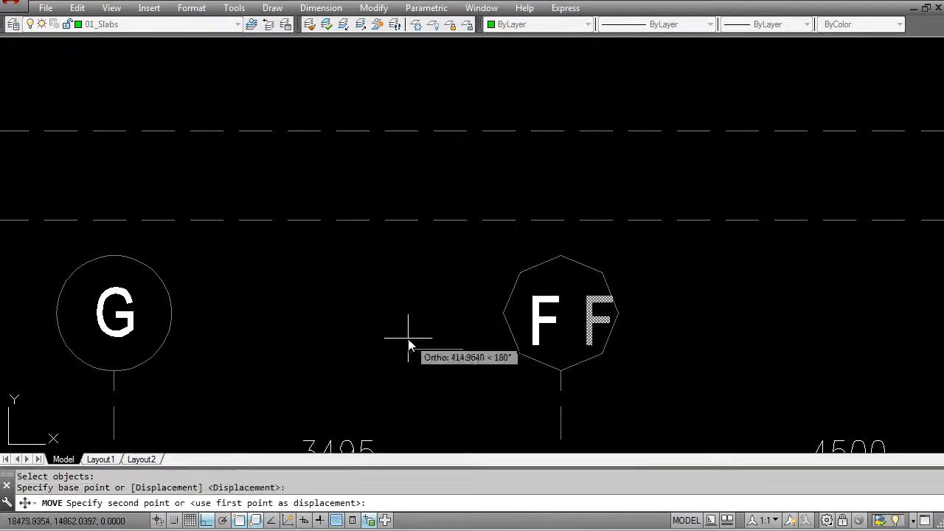
pyautogui.press('F8')
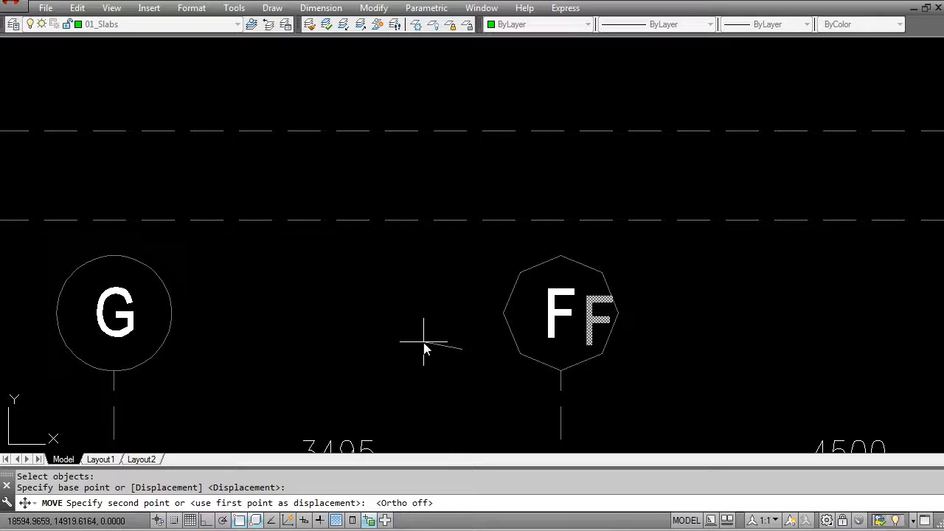
pyautogui.press('Escape')
pyautogui.press('Escape')
# Step: Draw a horizontal check line from the base of letter G past the grid F bubble
pyautogui.write('l')
pyautogui.press('Return')
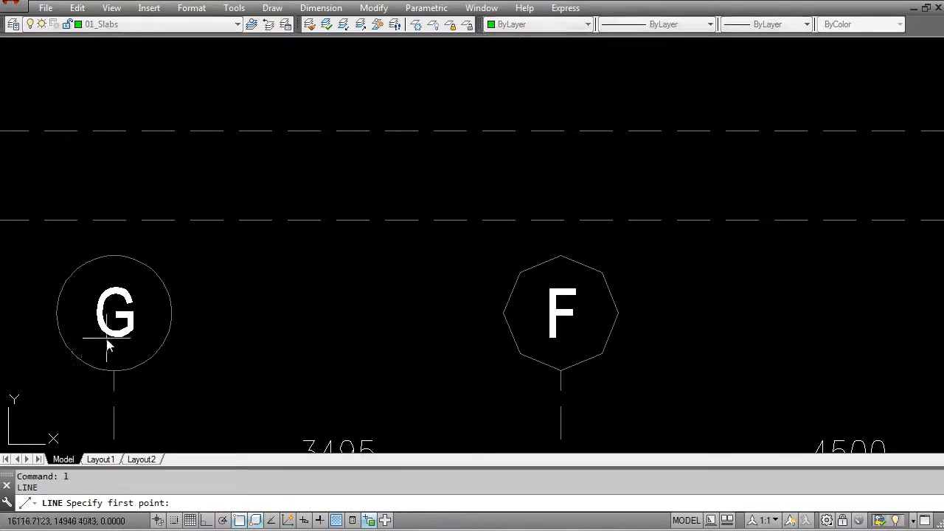
pyautogui.scroll(4, 109, 343)
pyautogui.scroll(-4, 94, 339)
pyautogui.click(87, 334)
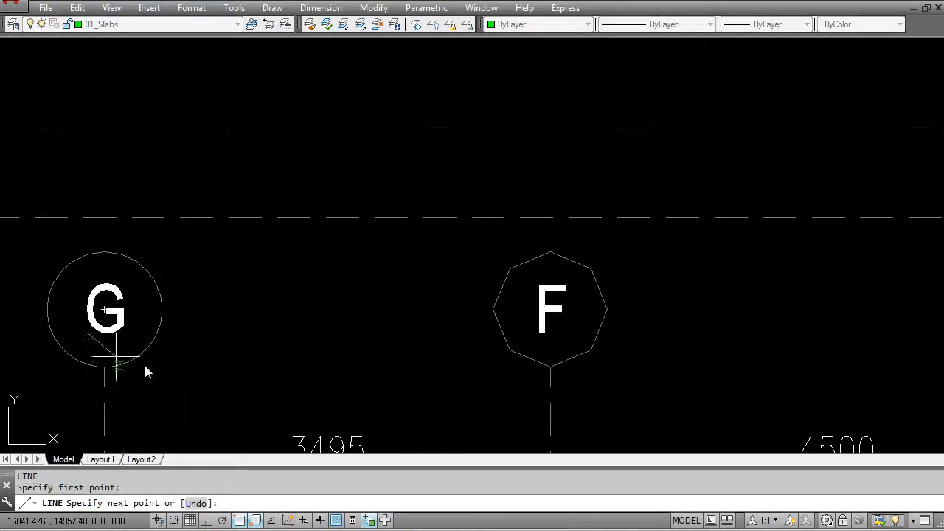
pyautogui.press('F8')
pyautogui.click(719, 334)
pyautogui.press('Return')
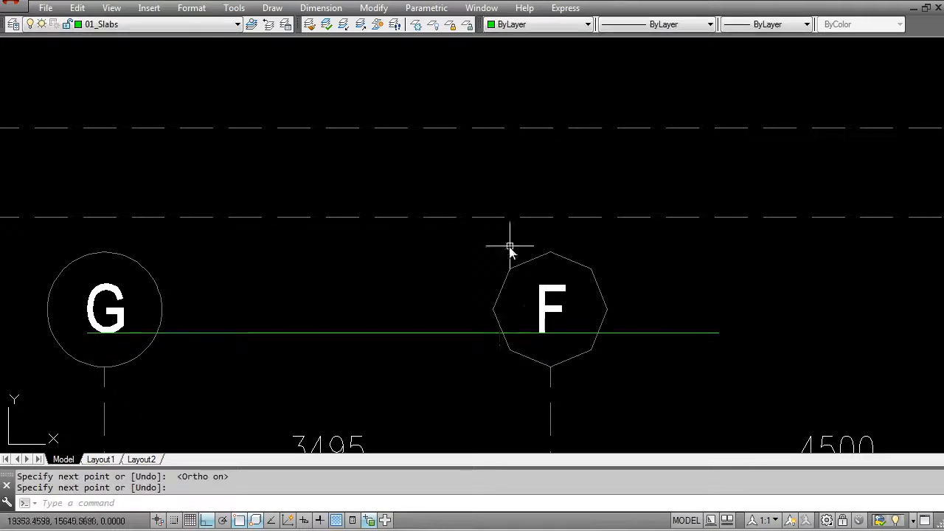
# Step: Erase the horizontal check line running through bubbles G and F
pyautogui.write('e')
pyautogui.press('Return')
pyautogui.click(686, 351)
pyautogui.click(664, 310)
pyautogui.press('Return')
pyautogui.press('Escape')
pyautogui.scroll(-4, 528, 305)
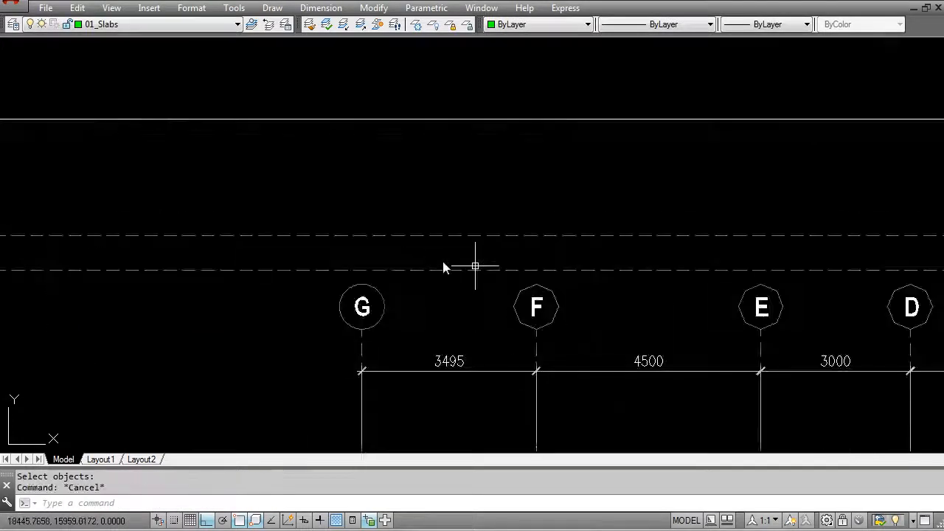
# Step: Review the South Elevation's levels and grids alongside the Section AA drawing
pyautogui.scroll(-10, 405, 295)
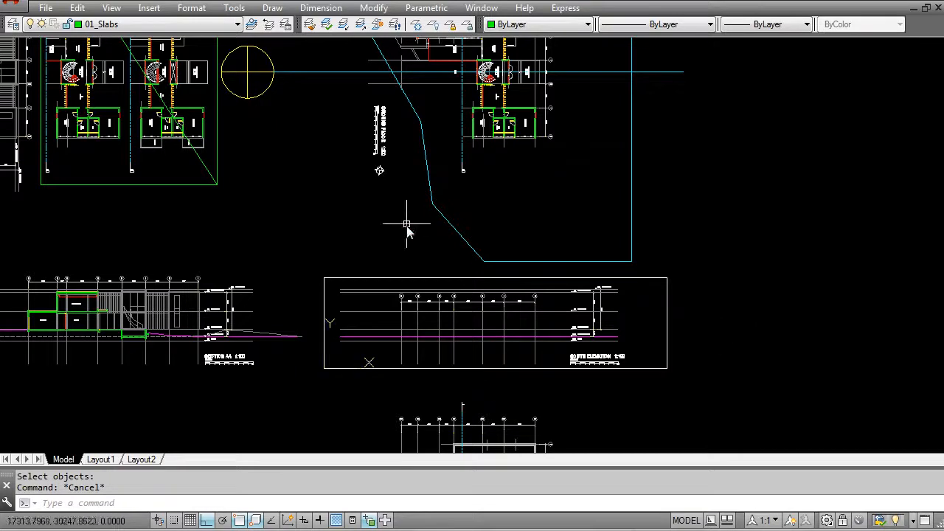
pyautogui.scroll(4, 617, 352)
pyautogui.scroll(-2, 506, 232)
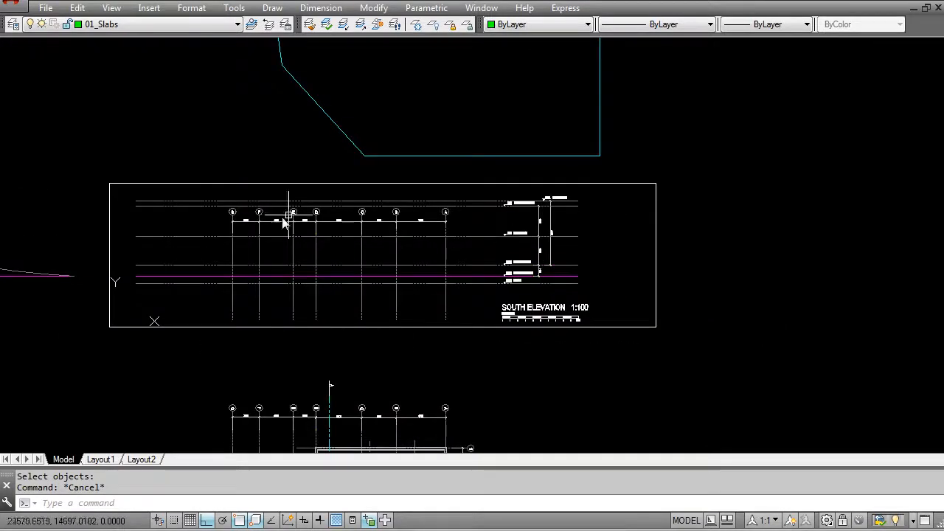
pyautogui.moveTo(302, 234); pyautogui.dragTo(375, 280, button='middle')
pyautogui.moveTo(192, 332); pyautogui.dragTo(390, 323, button='middle')
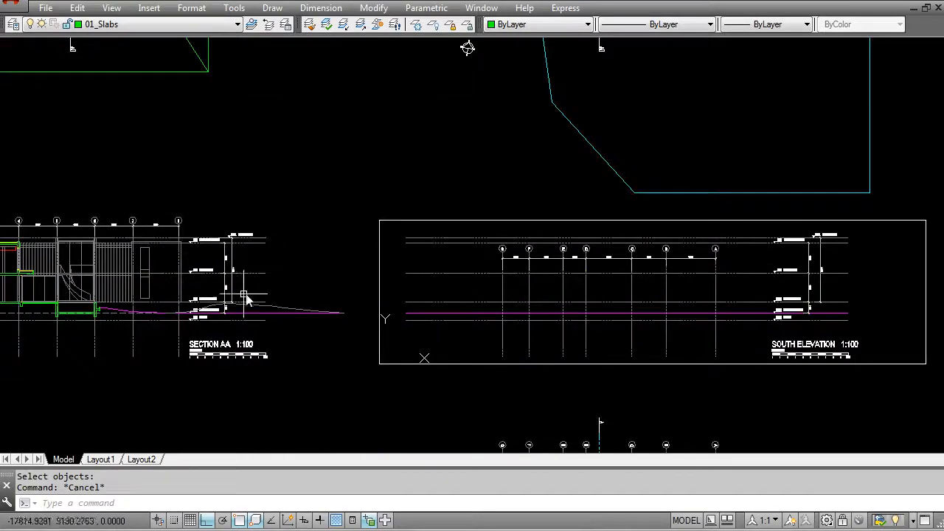
pyautogui.moveTo(170, 286); pyautogui.dragTo(491, 243, button='middle')
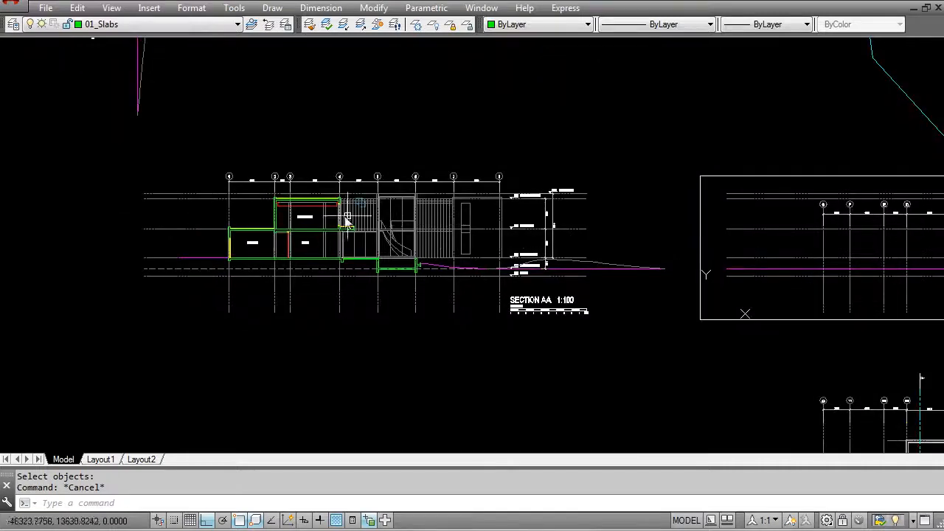
pyautogui.moveTo(616, 156); pyautogui.dragTo(308, 310, button='middle')
pyautogui.scroll(-2, 452, 280)
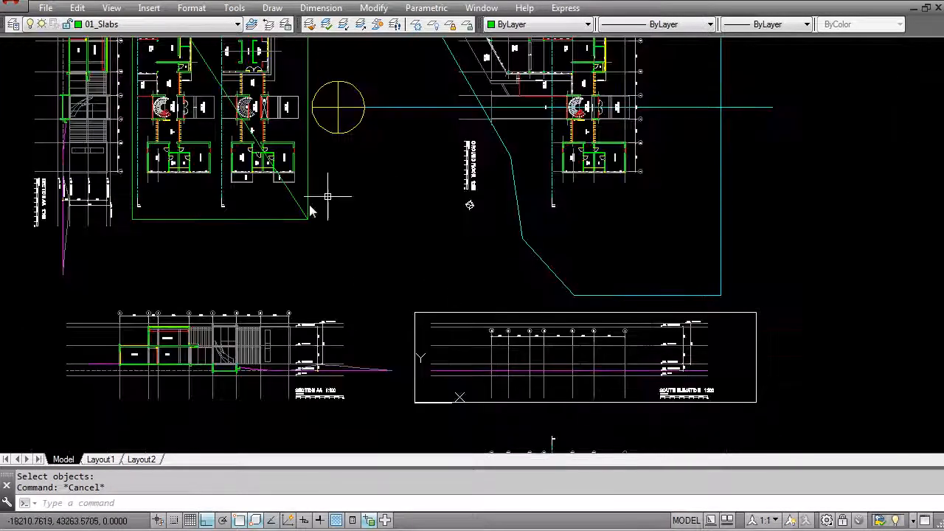
# Step: Examine the Ground Floor plan's bedroom wing, entrance hall and pool areas and the rotated section beside the plans
pyautogui.moveTo(511, 211); pyautogui.dragTo(416, 285, button='middle')
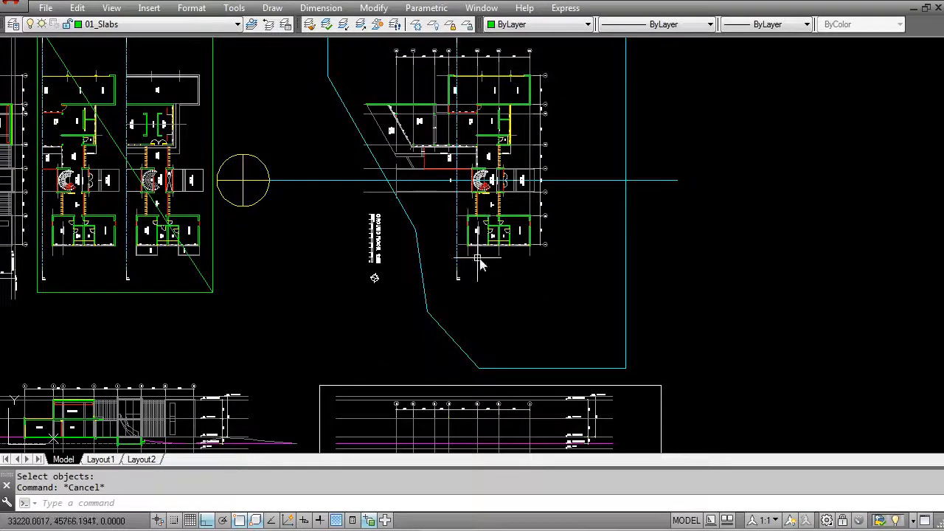
pyautogui.scroll(6, 473, 247)
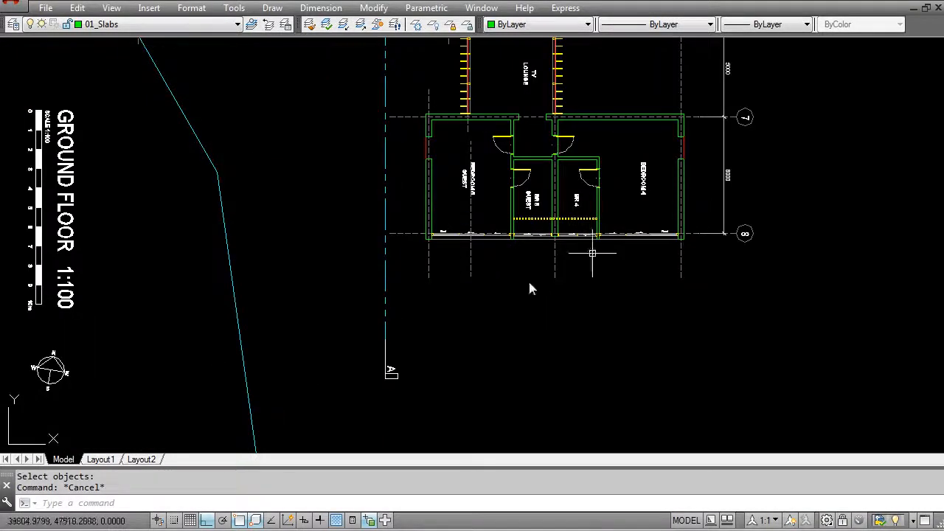
pyautogui.scroll(-2, 613, 267)
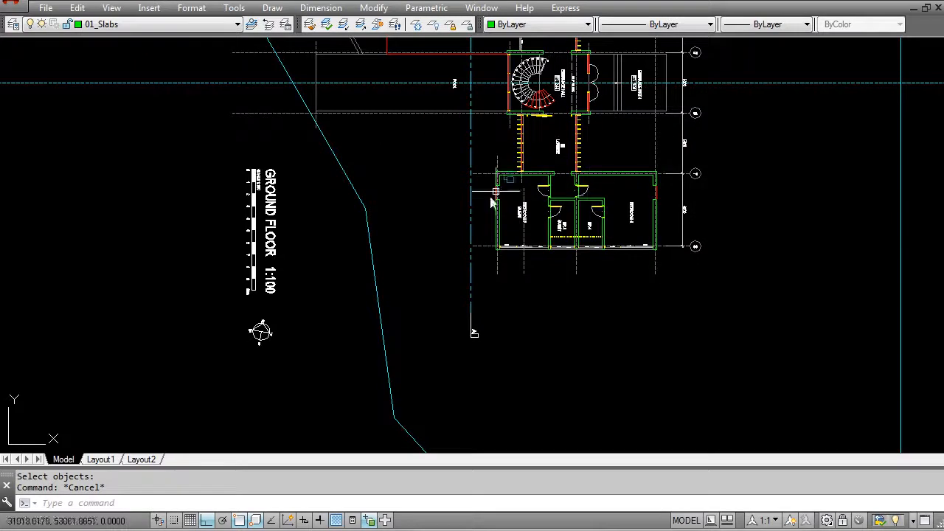
pyautogui.moveTo(518, 179); pyautogui.dragTo(492, 360, button='middle')
pyautogui.scroll(4, 464, 236)
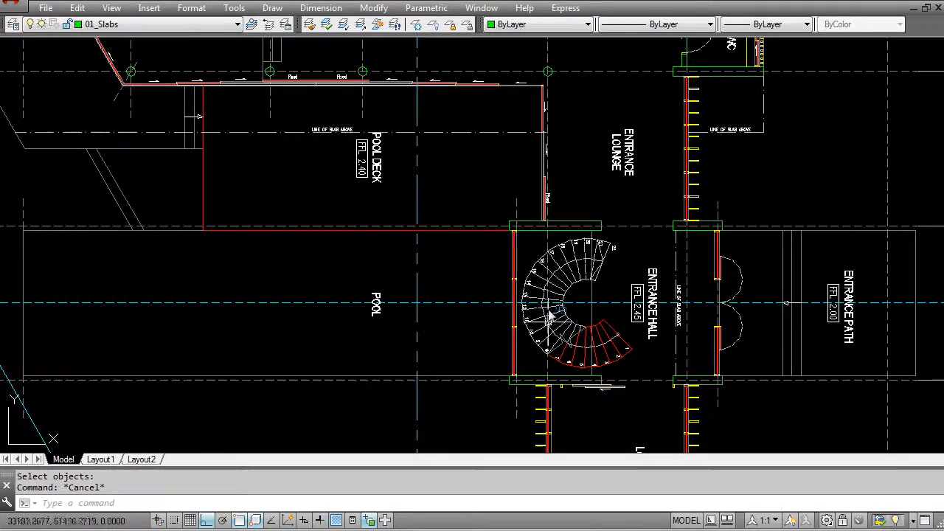
pyautogui.scroll(-4, 521, 243)
pyautogui.moveTo(286, 277); pyautogui.dragTo(888, 303, button='middle')
pyautogui.moveTo(48, 301)
pyautogui.mouseDown(button='middle')
pyautogui.moveTo(239, 286)
pyautogui.moveTo(339, 296)
pyautogui.mouseUp(button='middle')
pyautogui.moveTo(280, 312); pyautogui.dragTo(344, 306, button='middle')
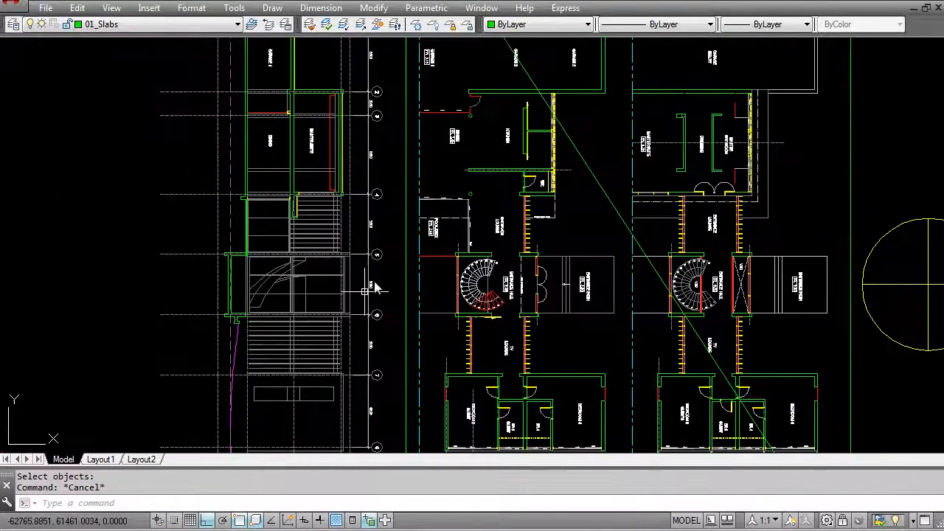
# Step: Draw a vertical line from the outer corner of the pool on the Ground Floor plan down through the South Elevation along grid G
pyautogui.scroll(-2, 261, 287)
pyautogui.moveTo(748, 240); pyautogui.dragTo(309, 251, button='middle')
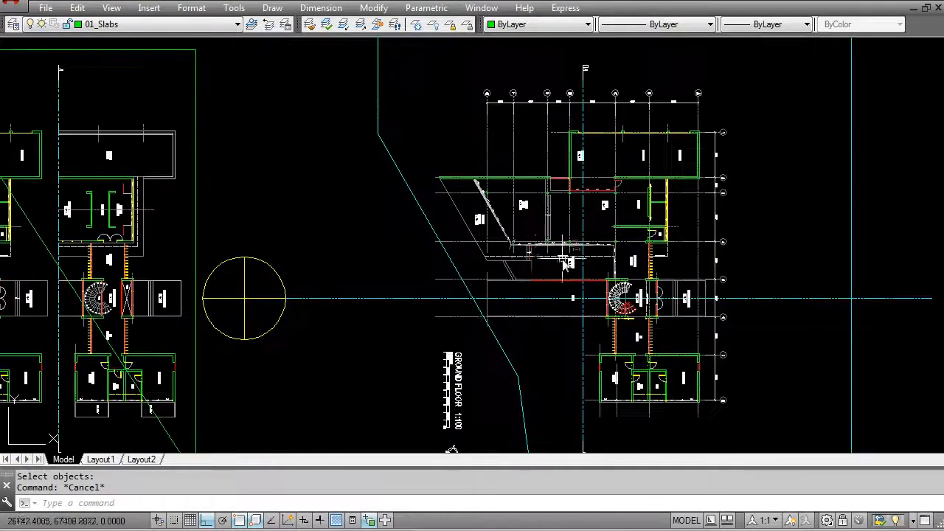
pyautogui.scroll(4, 566, 260)
pyautogui.moveTo(603, 366); pyautogui.dragTo(572, 290, button='middle')
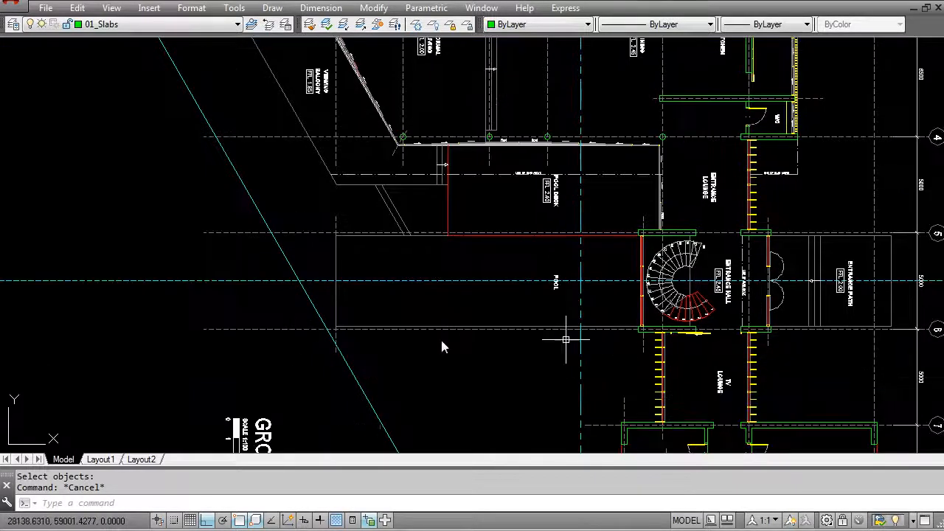
pyautogui.scroll(-5, 362, 335)
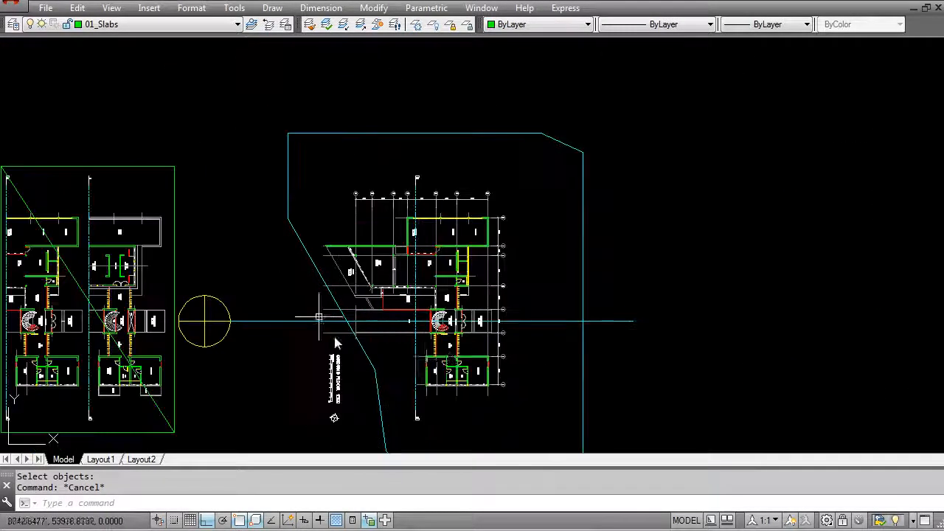
pyautogui.scroll(3, 393, 336)
pyautogui.scroll(2, 393, 335)
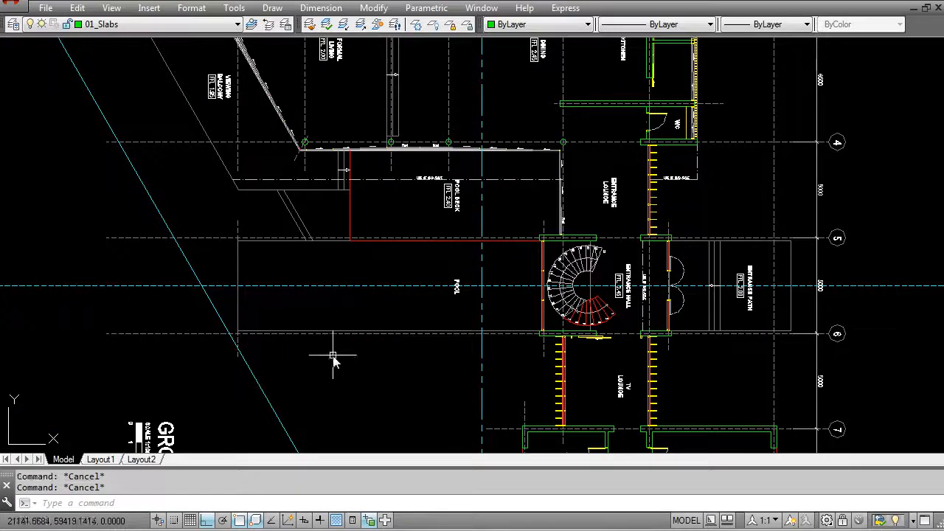
pyautogui.write('l')
pyautogui.press('Return')
pyautogui.scroll(5, 243, 312)
pyautogui.click(228, 381)
pyautogui.scroll(-8, 228, 385)
pyautogui.moveTo(228, 381); pyautogui.dragTo(241, 116, button='middle')
pyautogui.scroll(-2, 240, 289)
pyautogui.moveTo(245, 335); pyautogui.dragTo(276, 82, button='middle')
pyautogui.scroll(6, 263, 182)
pyautogui.moveTo(301, 155); pyautogui.dragTo(274, 283, button='middle')
pyautogui.scroll(2, 289, 281)
pyautogui.click(259, 323)
pyautogui.press('Return')
pyautogui.press('Escape')
# Step: Copy Section AA's green pool wall and edge channel profile horizontally into the South Elevation, just outside grid G
pyautogui.scroll(-2, 329, 294)
pyautogui.scroll(-2, 328, 295)
pyautogui.moveTo(177, 311); pyautogui.dragTo(678, 271, button='middle')
pyautogui.moveTo(231, 276); pyautogui.dragTo(445, 316, button='middle')
pyautogui.scroll(6, 423, 295)
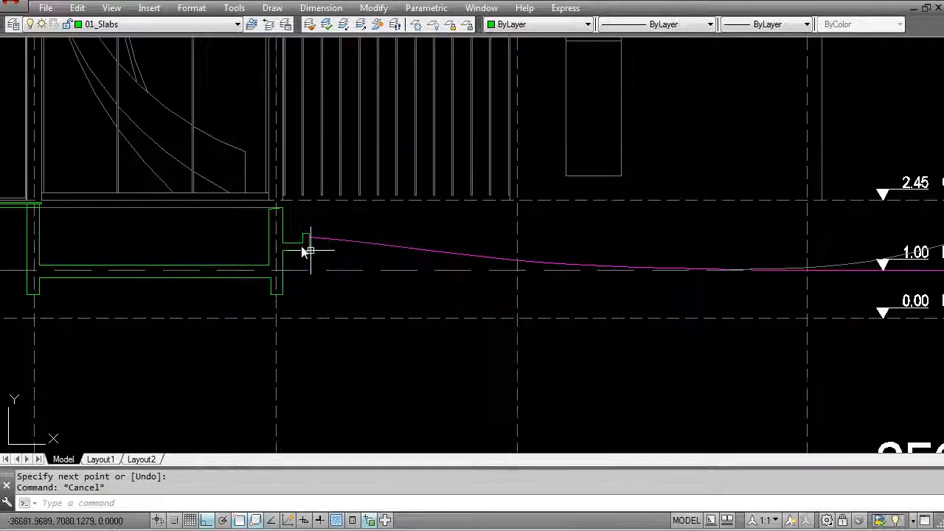
pyautogui.scroll(2, 229, 232)
pyautogui.moveTo(221, 231); pyautogui.dragTo(317, 268, button='middle')
pyautogui.press('Escape')
pyautogui.write('co')
pyautogui.press('Return')
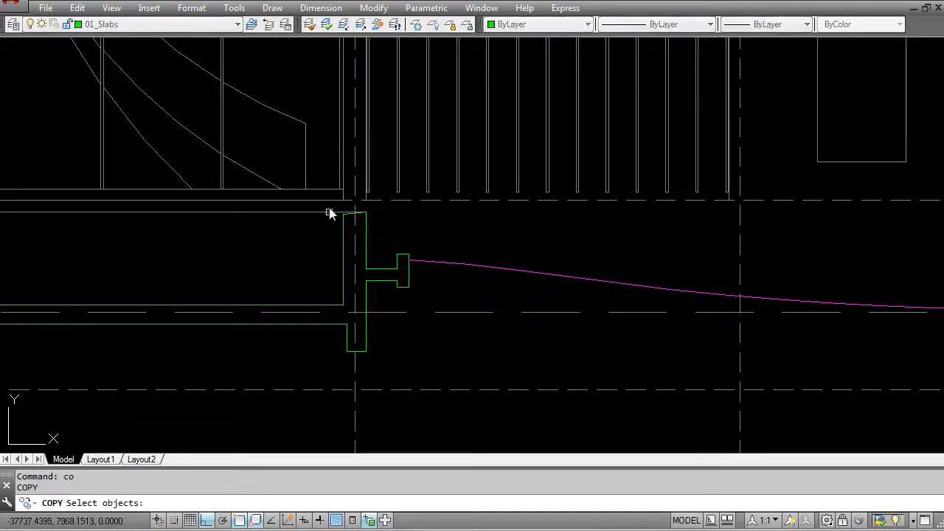
pyautogui.click(330, 211)
pyautogui.click(421, 366)
pyautogui.press('Return')
pyautogui.click(390, 355)
pyautogui.scroll(-4, 520, 342)
pyautogui.moveTo(804, 351); pyautogui.dragTo(158, 352, button='middle')
pyautogui.moveTo(589, 341); pyautogui.dragTo(161, 338, button='middle')
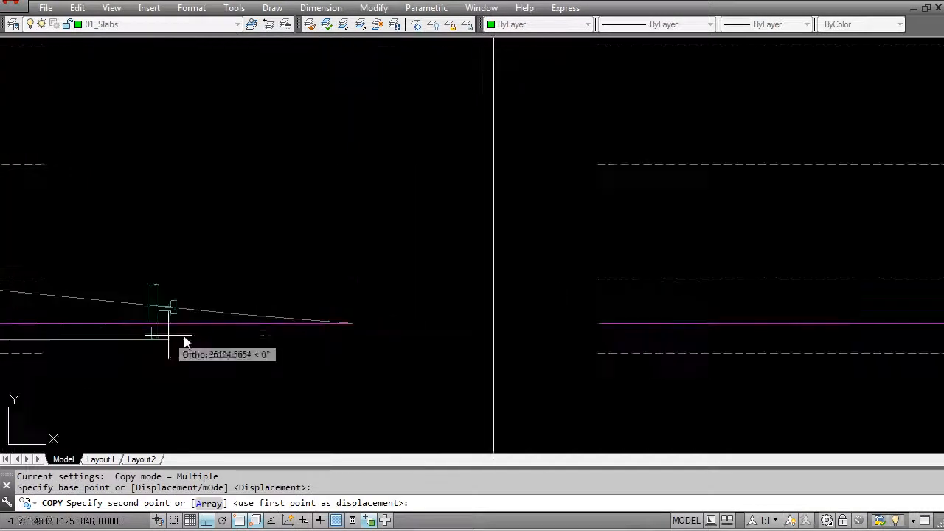
pyautogui.scroll(-3, 502, 352)
pyautogui.moveTo(696, 337); pyautogui.dragTo(221, 348, button='middle')
pyautogui.scroll(2, 376, 379)
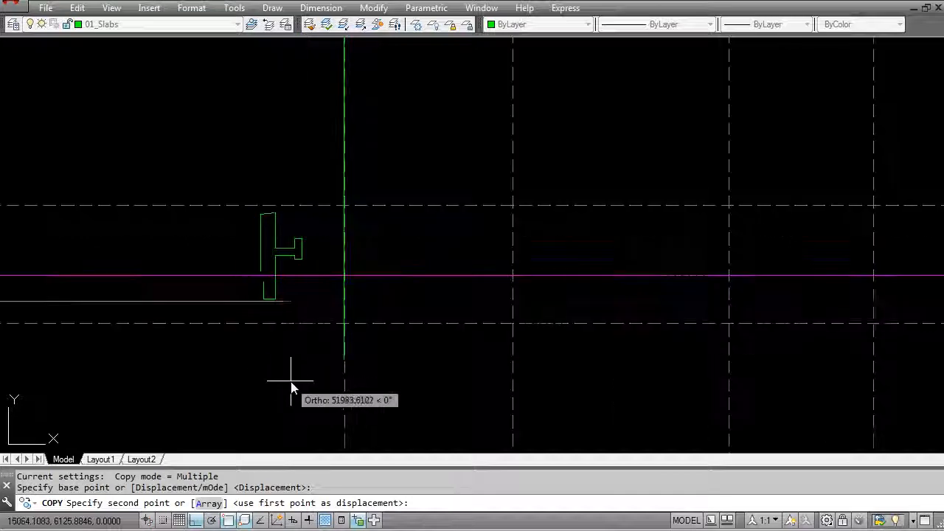
pyautogui.click(291, 375)
pyautogui.press('Escape')
# Step: Set the object colour to Color 8 and draw a horizontal line from the copied pool wall's upper corner past grid F
pyautogui.press('Escape')
pyautogui.scroll(3, 287, 373)
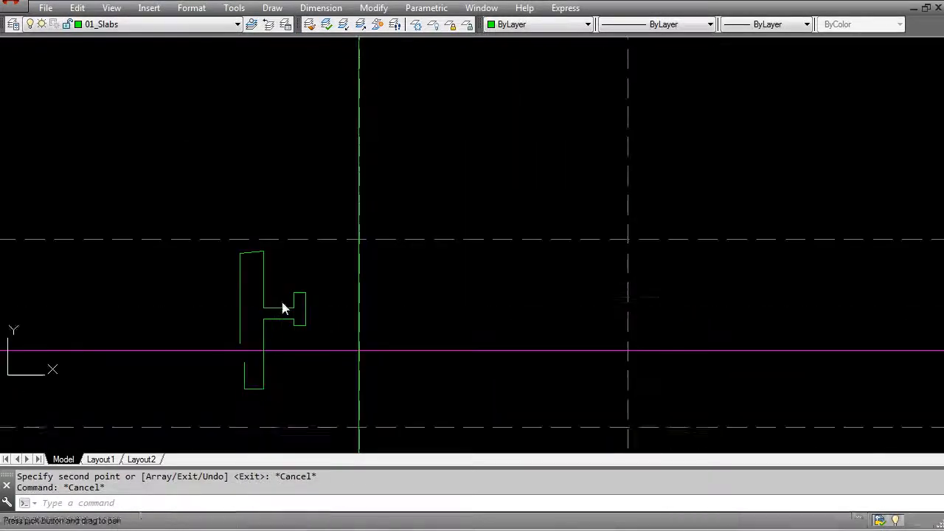
pyautogui.press('Escape')
pyautogui.moveTo(284, 374); pyautogui.dragTo(283, 306, button='middle')
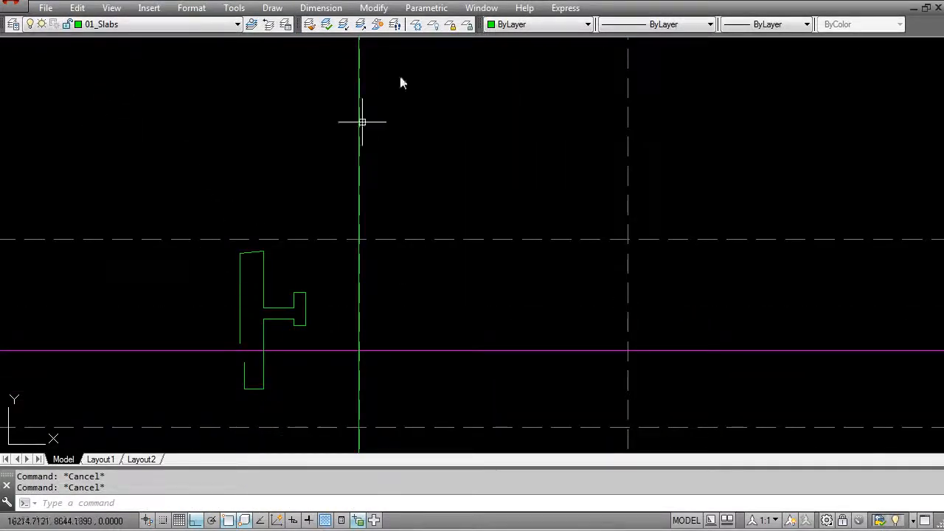
pyautogui.click(519, 26)
pyautogui.scroll(-2, 514, 141)
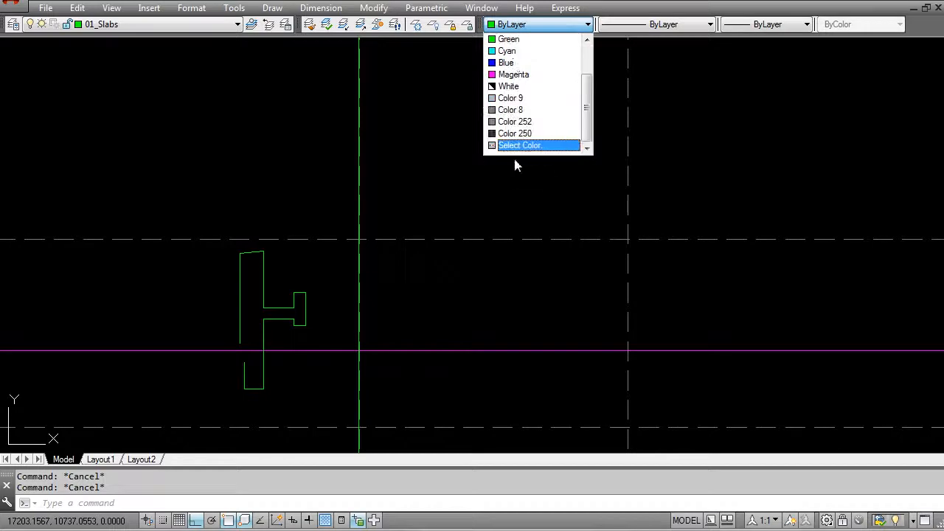
pyautogui.click(515, 110)
pyautogui.write('l')
pyautogui.press('Return')
pyautogui.click(263, 253)
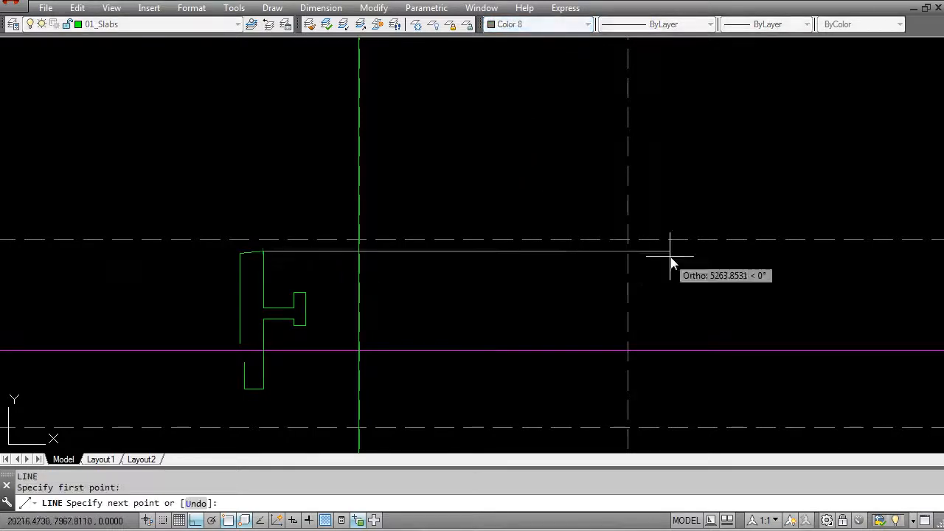
pyautogui.click(709, 254)
pyautogui.press('Return')
pyautogui.press('Return')
# Step: Draw a horizontal line about 5950 long from the upper outer corner of the copied edge channel
pyautogui.click(306, 293)
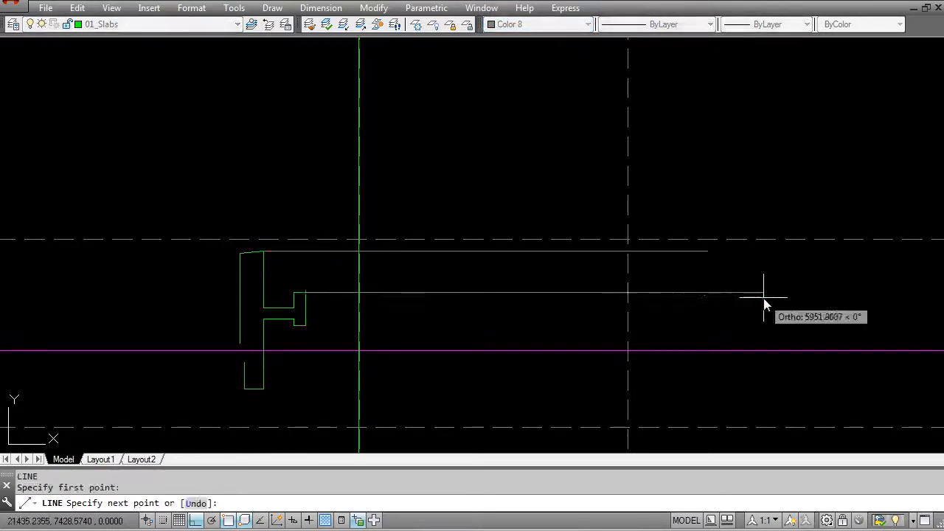
pyautogui.click(764, 293)
pyautogui.press('Return')
pyautogui.press('Return')
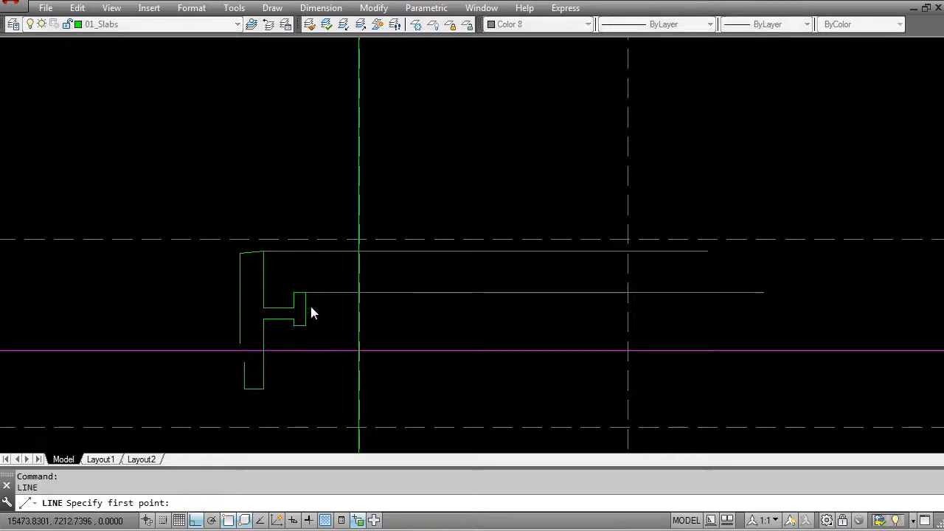
# Step: Draw a horizontal line from where the ground profile meets the edge channel in Section AA across to just past grid G
pyautogui.scroll(-8, 312, 307)
pyautogui.moveTo(323, 310); pyautogui.dragTo(649, 318, button='middle')
pyautogui.scroll(4, 221, 302)
pyautogui.moveTo(136, 288); pyautogui.dragTo(347, 297, button='middle')
pyautogui.scroll(5, 348, 305)
pyautogui.click(208, 318)
pyautogui.press('Return')
pyautogui.press('Return')
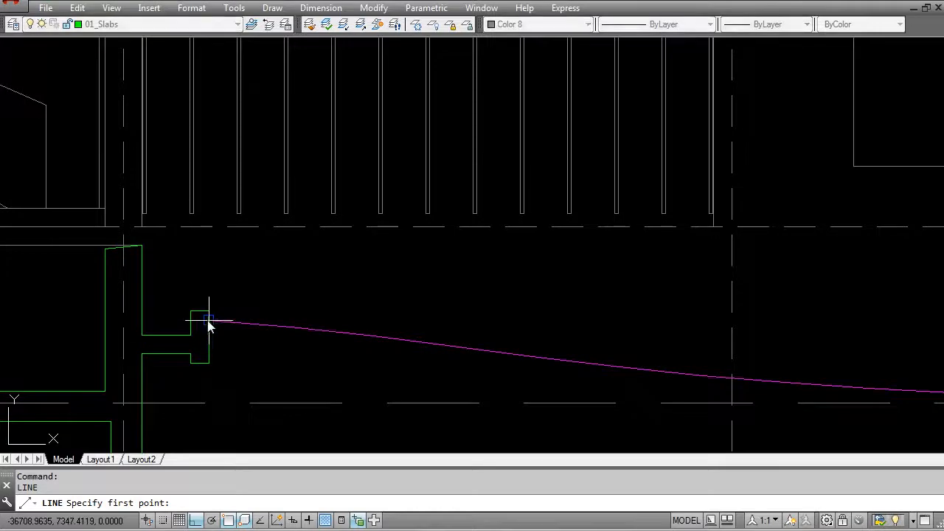
pyautogui.click(209, 321)
pyautogui.scroll(-8, 415, 318)
pyautogui.moveTo(739, 356); pyautogui.dragTo(262, 346, button='middle')
pyautogui.scroll(5, 561, 318)
pyautogui.scroll(2, 547, 318)
pyautogui.click(468, 239)
pyautogui.press('Escape')
# Step: Trim the long ground-contact line back to the outer edge of the copied edge channel
pyautogui.scroll(3, 447, 327)
pyautogui.write('ts o')
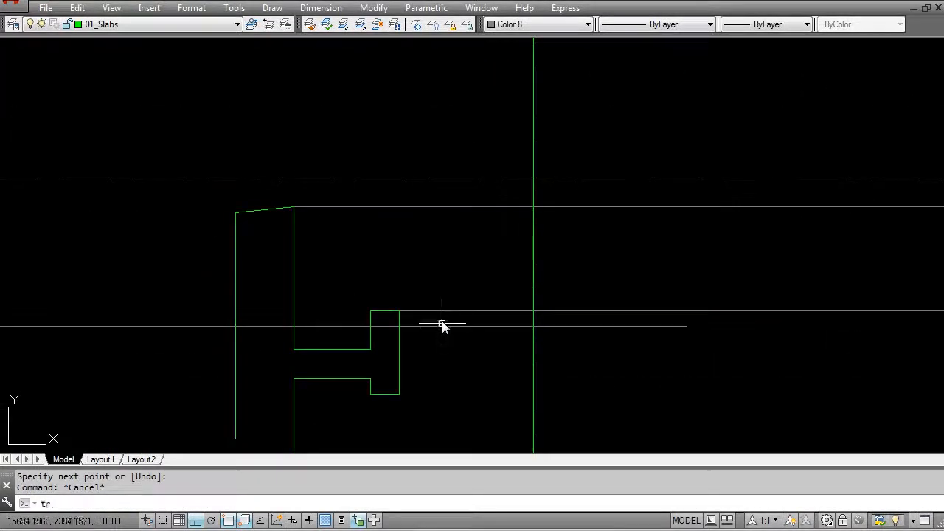
pyautogui.write('r')
pyautogui.press('Return')
pyautogui.click(399, 323)
pyautogui.press('Return')
pyautogui.click(388, 327)
pyautogui.press('Escape')
# Step: Erase the copied pool wall and edge channel profile beside grid G in the South Elevation
pyautogui.write('e')
pyautogui.press('Return')
pyautogui.click(341, 334)
pyautogui.click(328, 309)
pyautogui.press('Return')
pyautogui.scroll(-4, 364, 322)
pyautogui.write('e')
pyautogui.press('Return')
pyautogui.click(358, 289)
pyautogui.click(327, 293)
pyautogui.press('Return')
pyautogui.press('Return')
pyautogui.click(280, 236)
pyautogui.click(391, 423)
pyautogui.press('Return')
pyautogui.press('Escape')
pyautogui.scroll(2, 463, 323)
pyautogui.click(472, 319)
pyautogui.click(503, 316)
pyautogui.press('Escape')
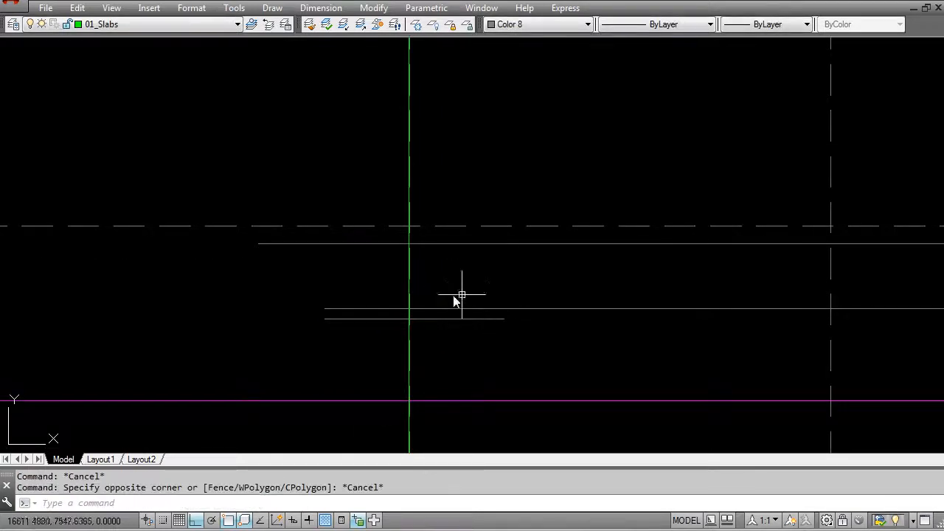
pyautogui.click(440, 244)
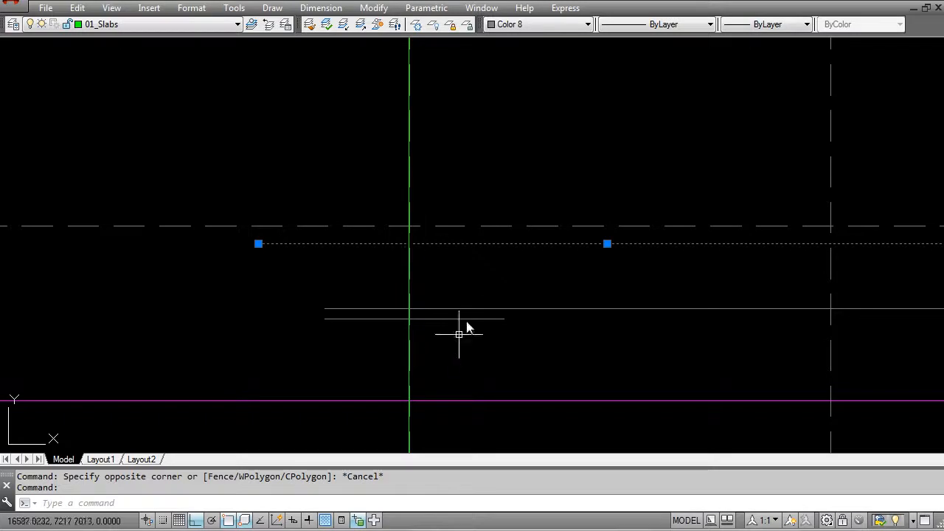
pyautogui.press('Escape')
# Step: Examine the South Elevation's new horizontal lines against Section AA and the floor plans above
pyautogui.scroll(-6, 447, 253)
pyautogui.moveTo(529, 297); pyautogui.dragTo(449, 368, button='middle')
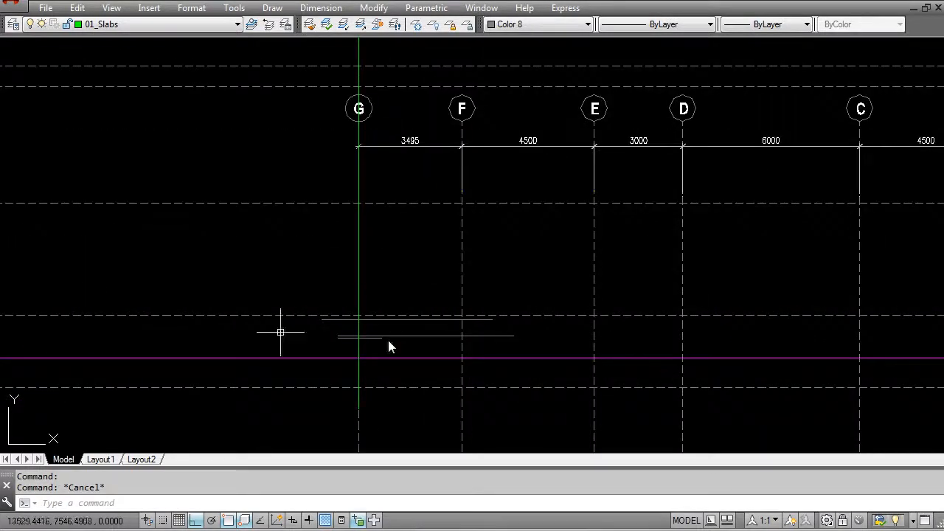
pyautogui.scroll(-4, 352, 313)
pyautogui.moveTo(177, 305); pyautogui.dragTo(604, 296, button='middle')
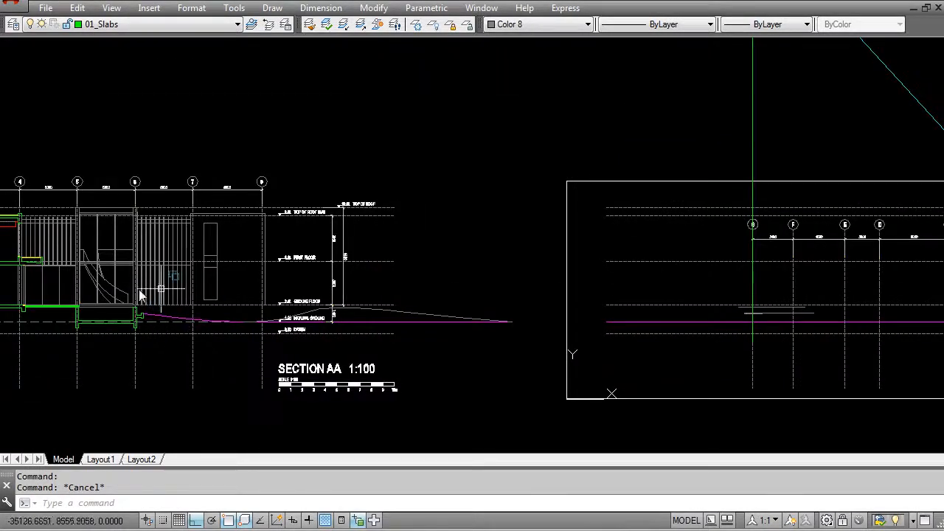
pyautogui.scroll(-4, 137, 318)
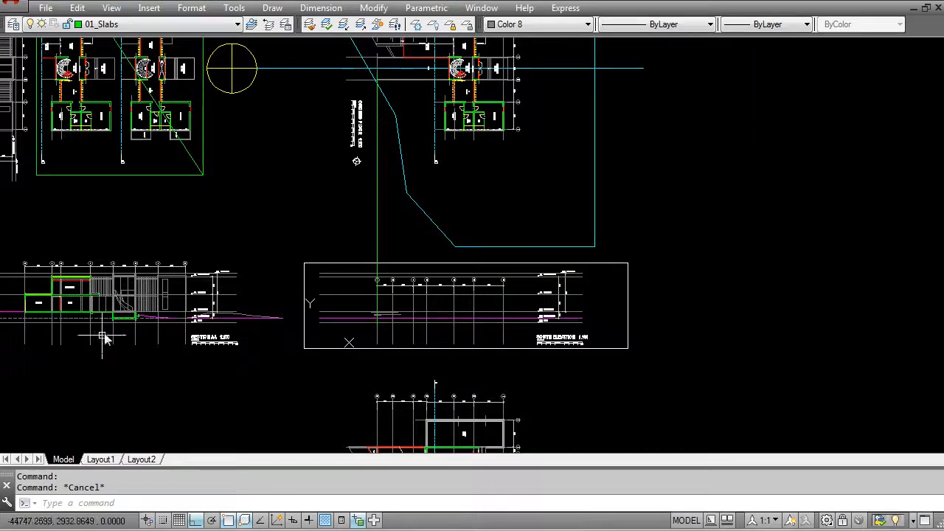
pyautogui.moveTo(157, 293); pyautogui.dragTo(279, 279, button='middle')
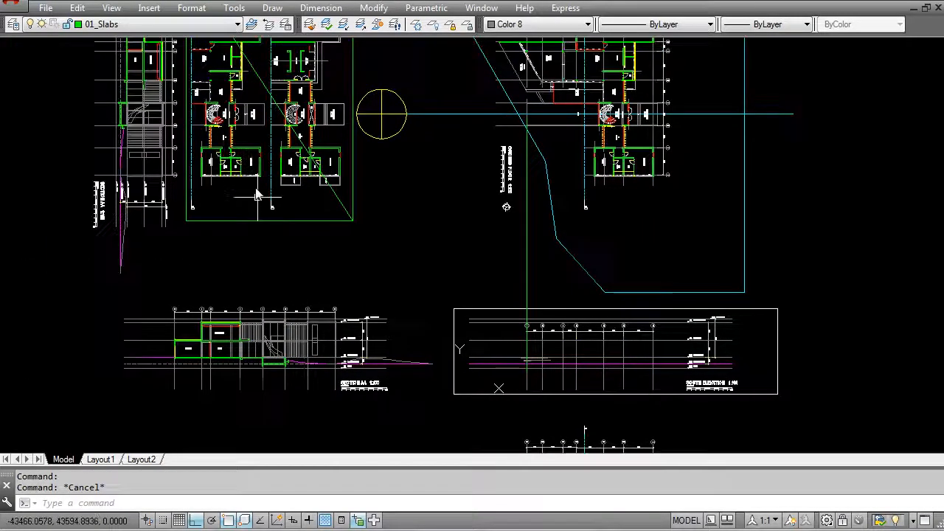
pyautogui.scroll(4, 273, 384)
pyautogui.scroll(-5, 311, 352)
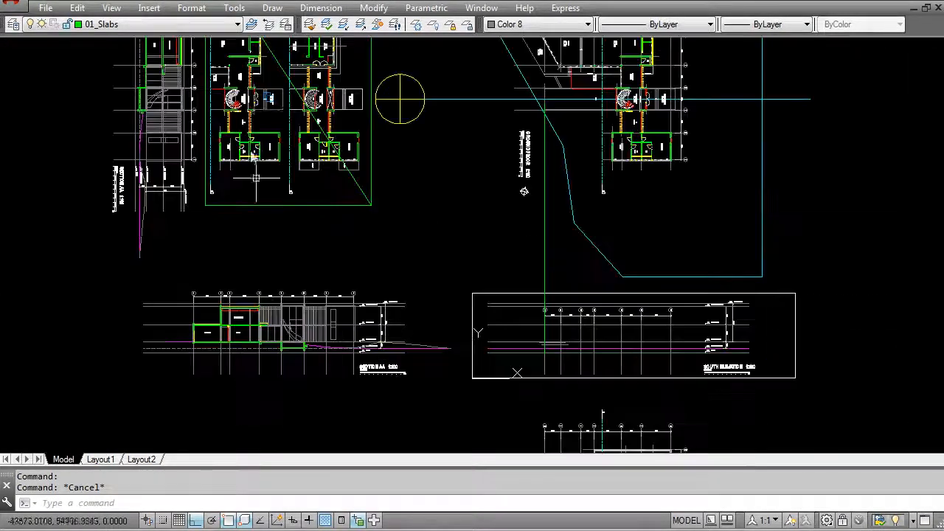
pyautogui.scroll(2, 279, 336)
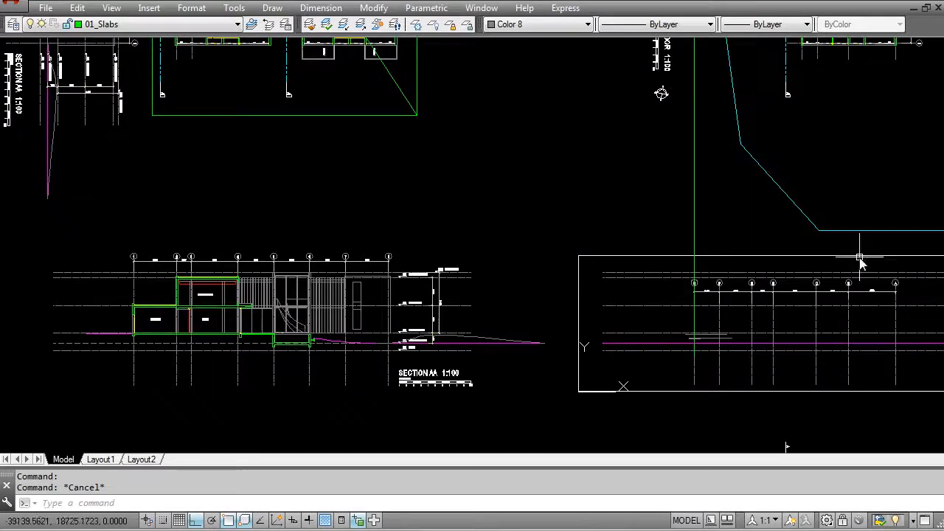
pyautogui.moveTo(695, 337); pyautogui.dragTo(464, 325, button='middle')
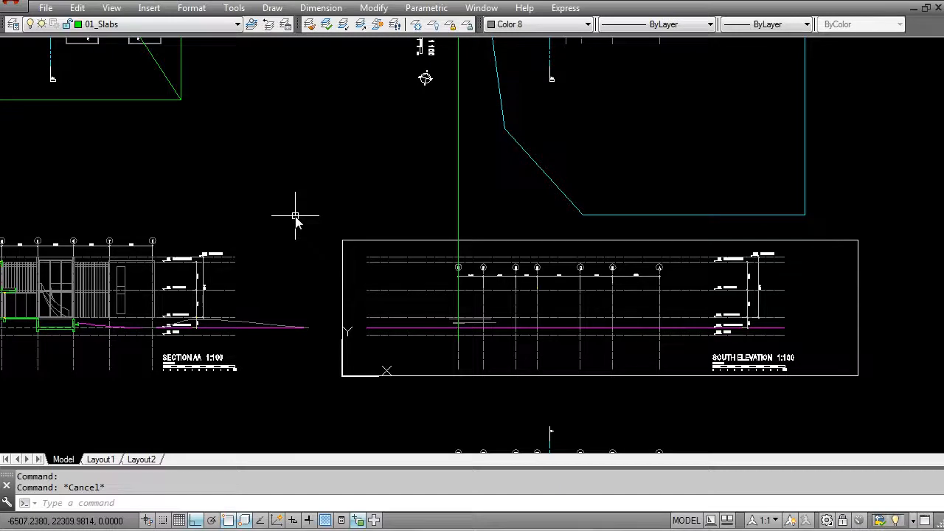
# Step: Erase the green vertical line running from the plan's pool corner down along grid G
pyautogui.scroll(2, 412, 287)
pyautogui.moveTo(499, 260); pyautogui.dragTo(424, 293, button='middle')
pyautogui.write('e')
pyautogui.press('space')
pyautogui.click(435, 230)
pyautogui.click(360, 177)
pyautogui.press('space')
# Step: Project a vertical ray downward from the outer end corner of the grid 2 wall beside the viewing balcony on the Ground Floor plan
pyautogui.moveTo(409, 419); pyautogui.dragTo(382, 337, button='middle')
pyautogui.scroll(4, 414, 322)
pyautogui.scroll(-4, 413, 313)
pyautogui.moveTo(427, 95); pyautogui.dragTo(410, 322, button='middle')
pyautogui.scroll(-2, 410, 325)
pyautogui.scroll(-2, 451, 334)
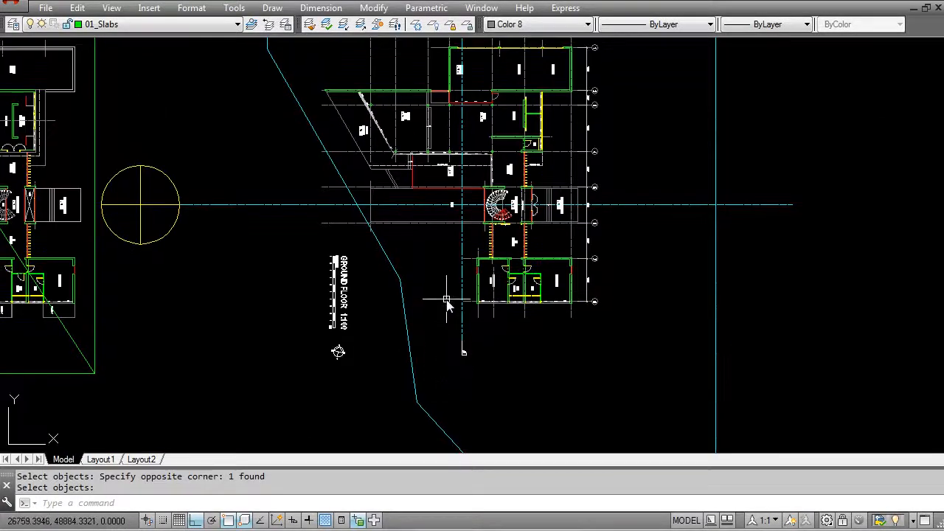
pyautogui.moveTo(419, 172); pyautogui.dragTo(439, 292, button='middle')
pyautogui.scroll(2, 402, 239)
pyautogui.press('Escape')
pyautogui.write('ra')
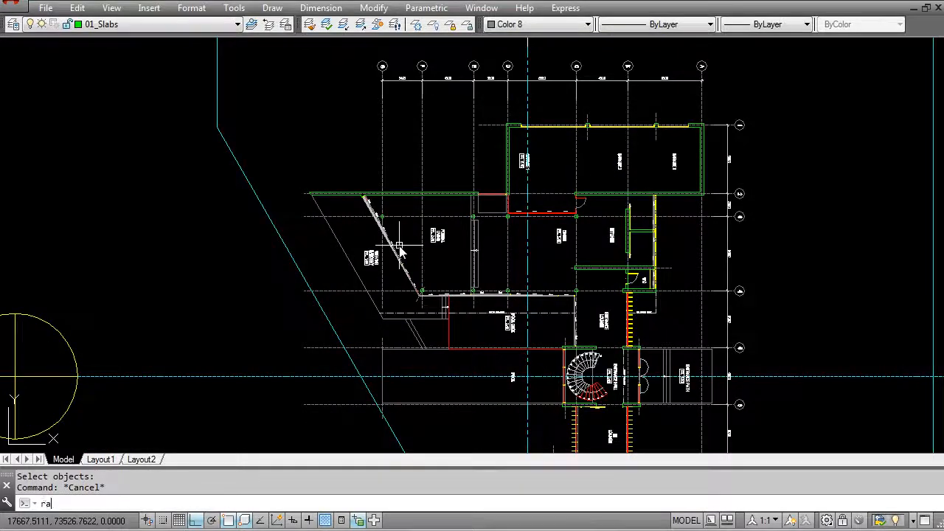
pyautogui.write('y')
pyautogui.press('Return')
pyautogui.scroll(5, 291, 190)
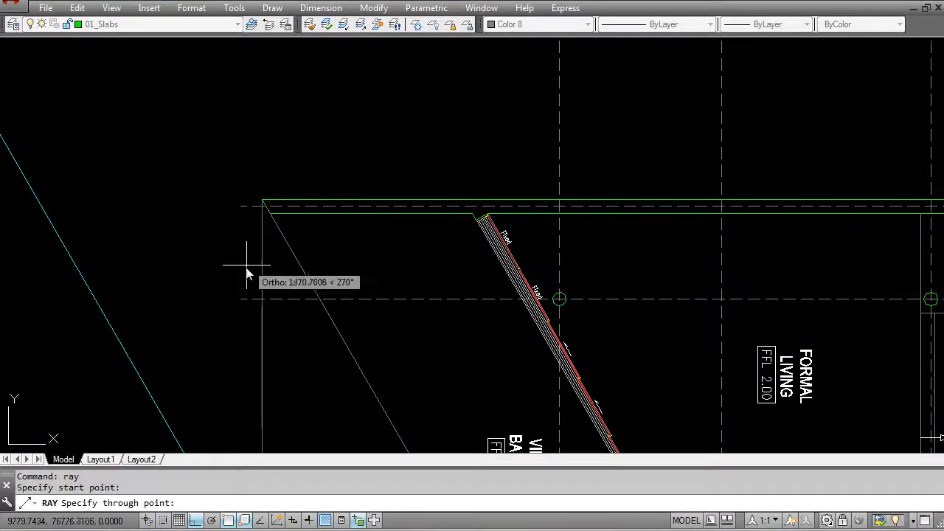
pyautogui.click(259, 223)
pyautogui.press('Return')
# Step: Project a second vertical ray downward from the adjacent corner at the same end of the grid 2 wall
pyautogui.scroll(4, 258, 207)
pyautogui.press('Return')
pyautogui.click(289, 223)
pyautogui.press('Return')
pyautogui.press('Return')
pyautogui.click(286, 226)
pyautogui.click(289, 288)
pyautogui.press('Return')
pyautogui.scroll(-6, 532, 295)
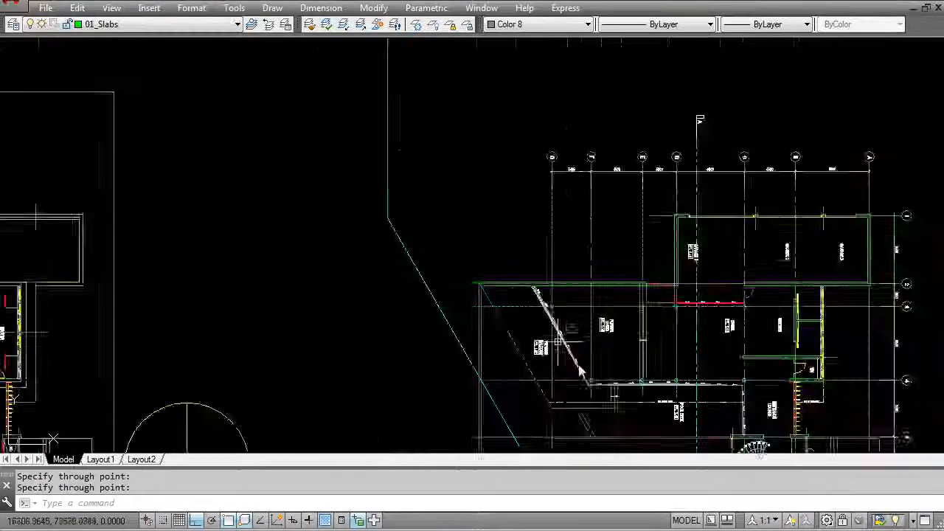
# Step: Project a vertical ray downward from the outer corner, between grids D and C, of the lowest wing on the Ground Floor plan
pyautogui.moveTo(537, 288); pyautogui.dragTo(461, 132, button='middle')
pyautogui.moveTo(615, 320); pyautogui.dragTo(461, 159, button='middle')
pyautogui.scroll(6, 463, 304)
pyautogui.press('Return')
pyautogui.click(509, 347)
pyautogui.click(510, 394)
pyautogui.press('Return')
# Step: Project a vertical ray downward from the same wing's opposite outer corner at grid A
pyautogui.moveTo(784, 379); pyautogui.dragTo(426, 335, button='middle')
pyautogui.press('Return')
pyautogui.click(774, 295)
pyautogui.click(800, 368)
pyautogui.press('Return')
# Step: Examine where the projected rays cross the South Elevation, comparing it with Section AA and the floor plans
pyautogui.scroll(-8, 650, 313)
pyautogui.moveTo(507, 317); pyautogui.dragTo(489, 181, button='middle')
pyautogui.scroll(-2, 476, 266)
pyautogui.moveTo(470, 292); pyautogui.dragTo(462, 218, button='middle')
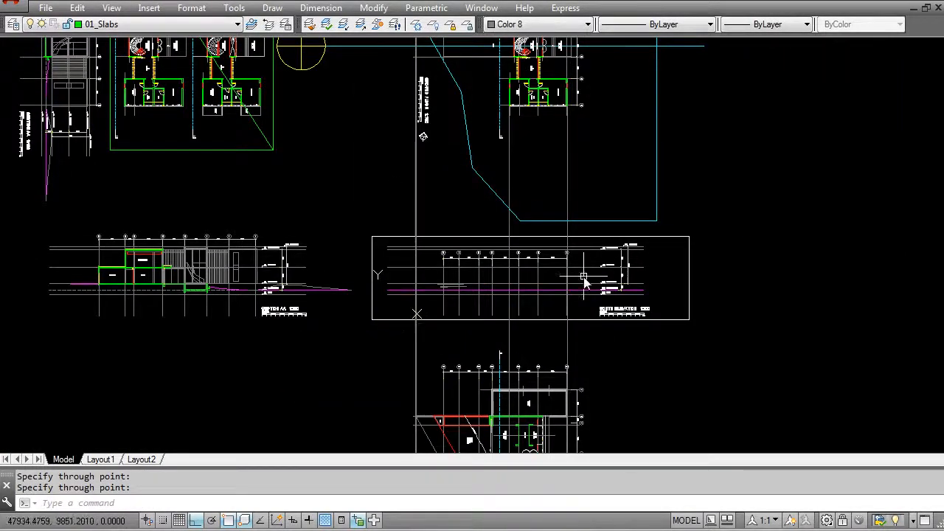
pyautogui.scroll(4, 470, 254)
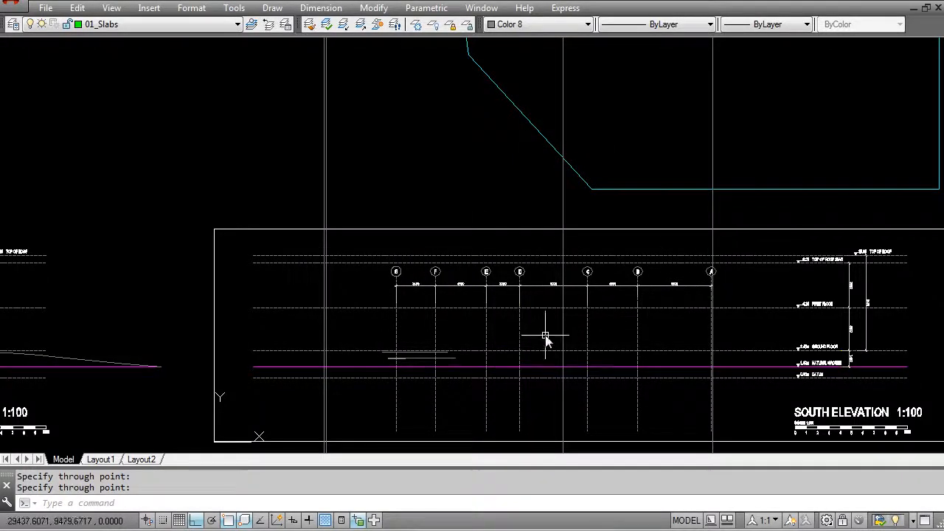
pyautogui.scroll(-4, 559, 334)
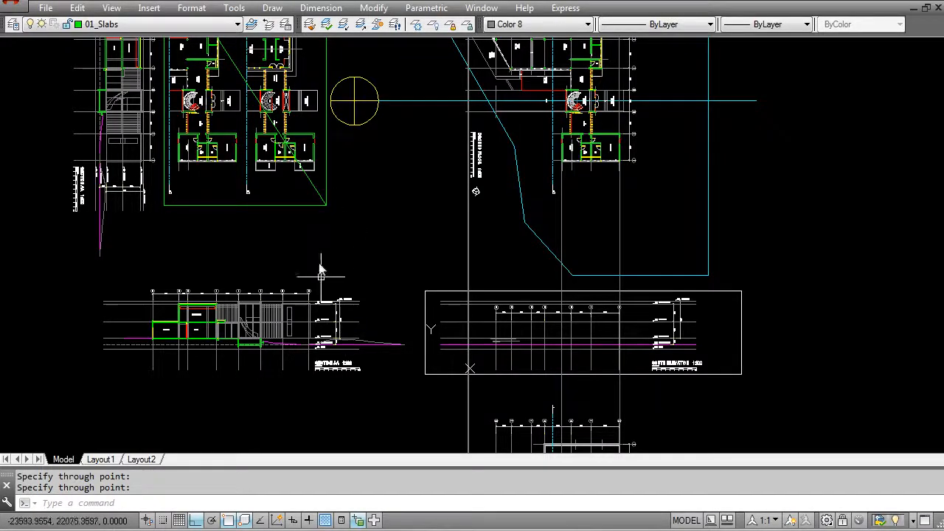
pyautogui.scroll(-3, 325, 302)
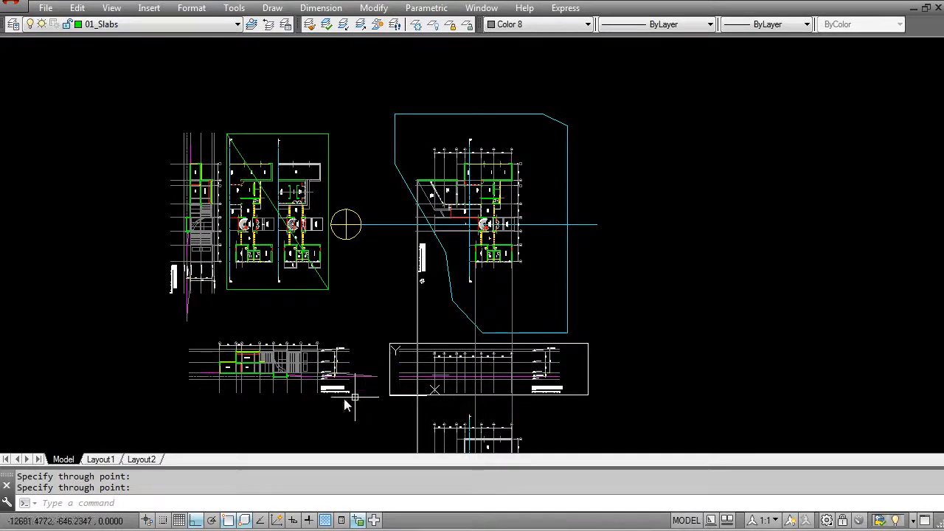
pyautogui.scroll(2, 361, 391)
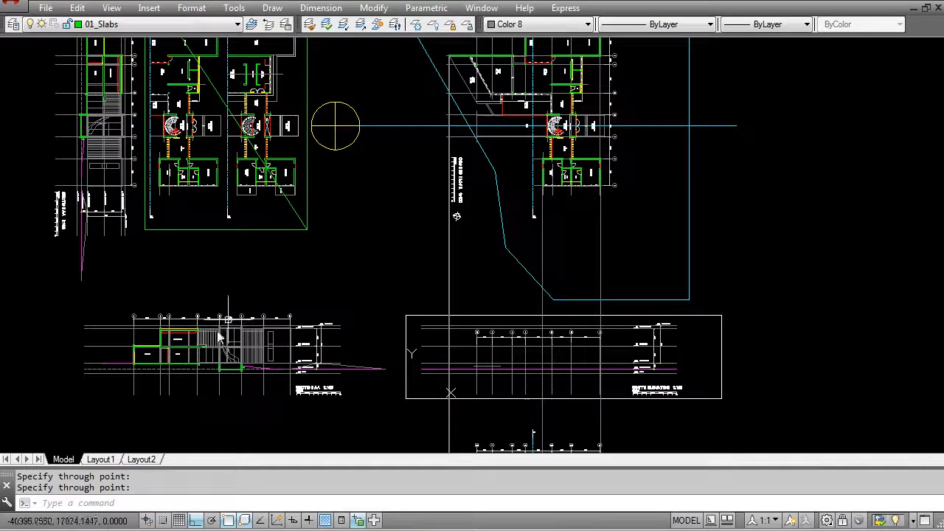
pyautogui.scroll(-2, 318, 231)
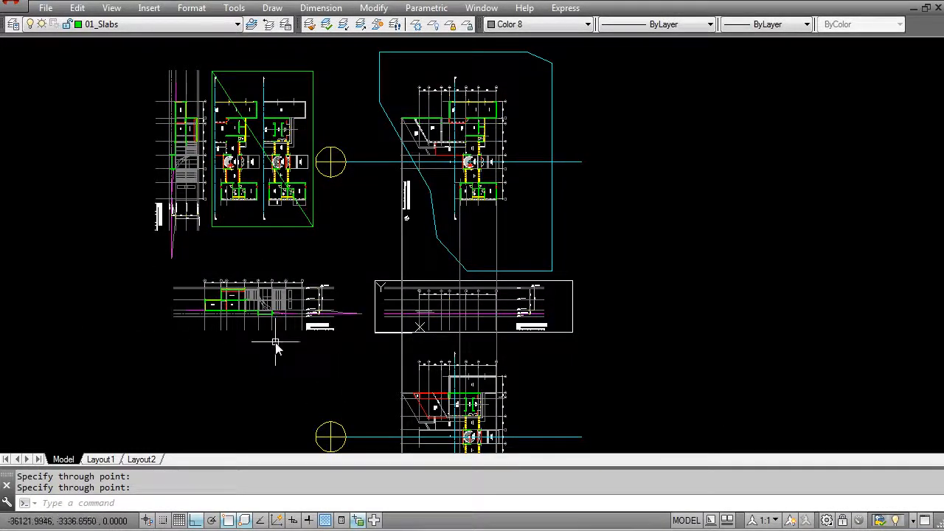
pyautogui.scroll(2, 336, 231)
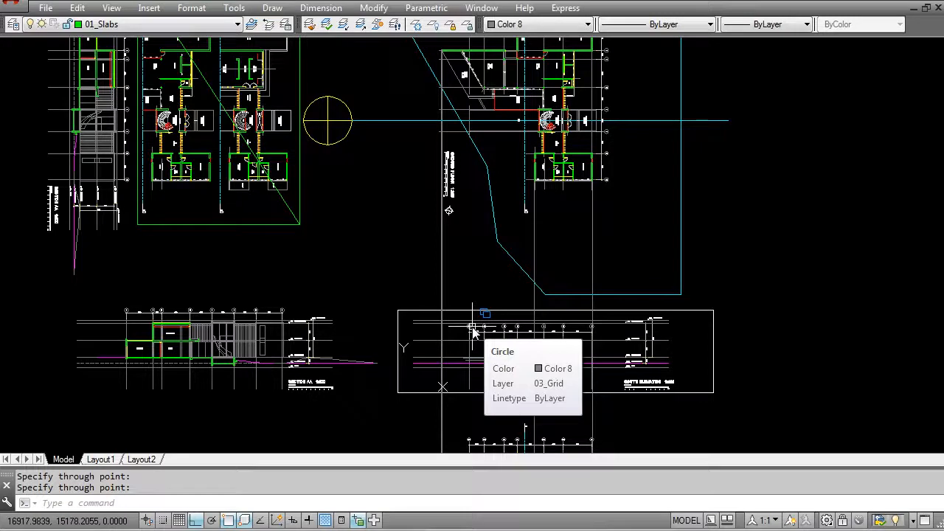
pyautogui.moveTo(543, 238); pyautogui.dragTo(511, 285, button='middle')
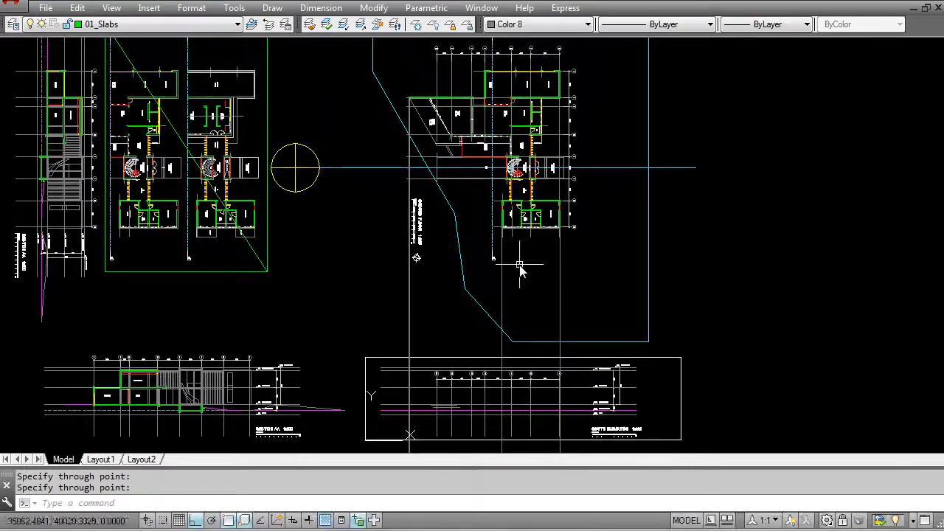